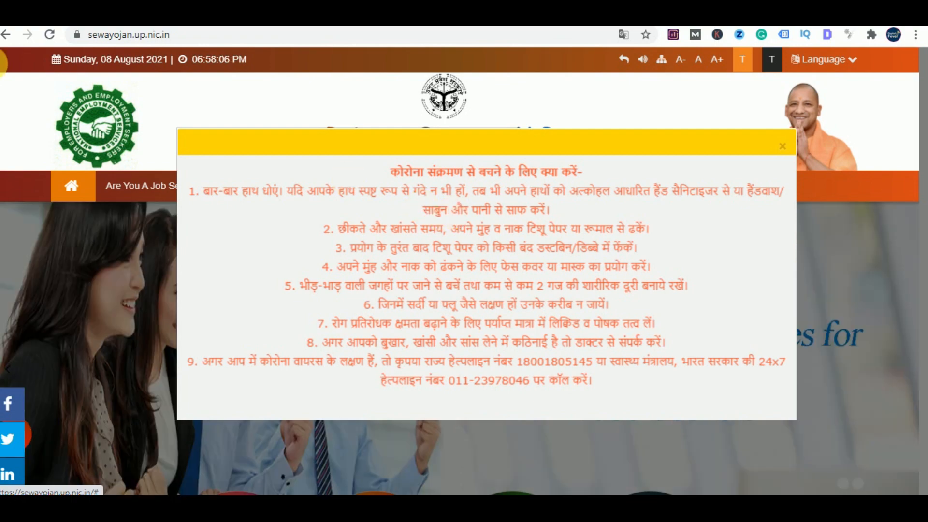
Close the Corona advice popup and the Job Seekers notice popup
click(783, 149)
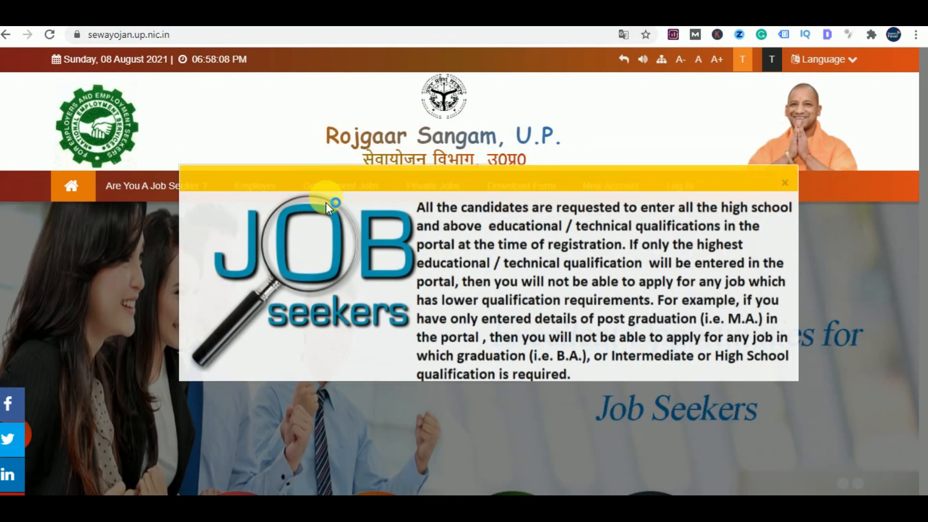
click(784, 184)
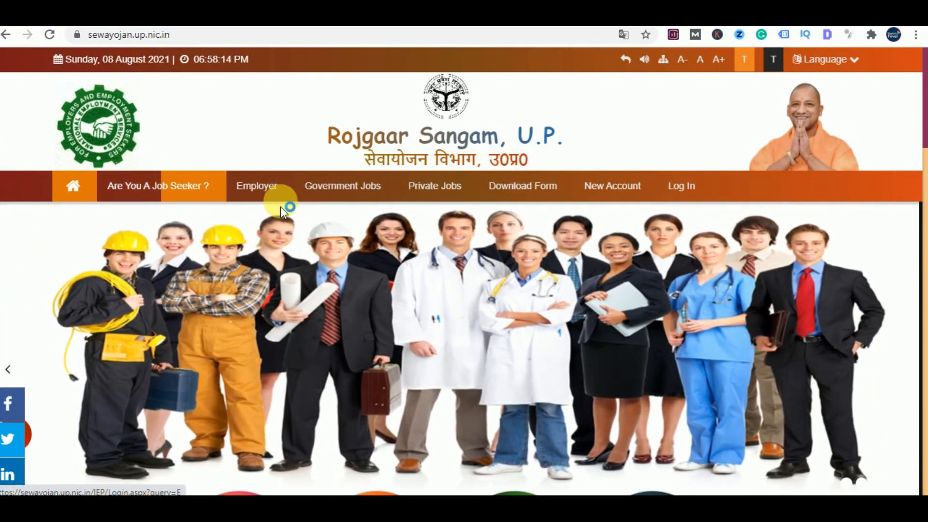
click(344, 192)
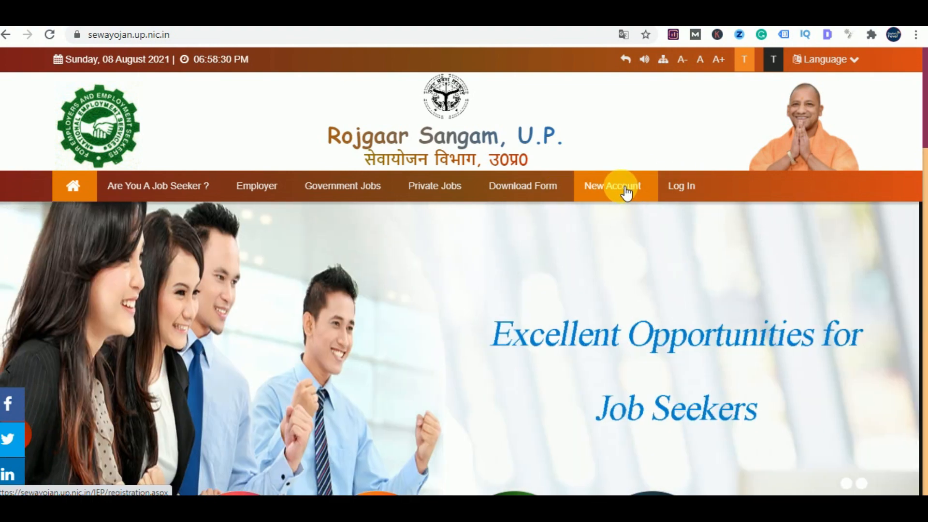
Open the New Account sign-up form and keep जॉब सीकर (job seeker) as user type
click(627, 192)
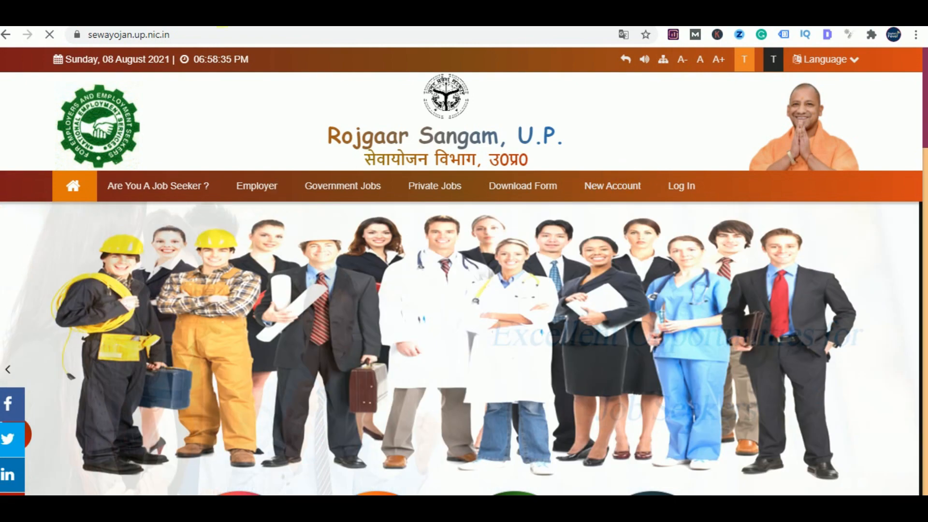
scroll(592, 288, down, 3)
scroll(579, 296, up, 3)
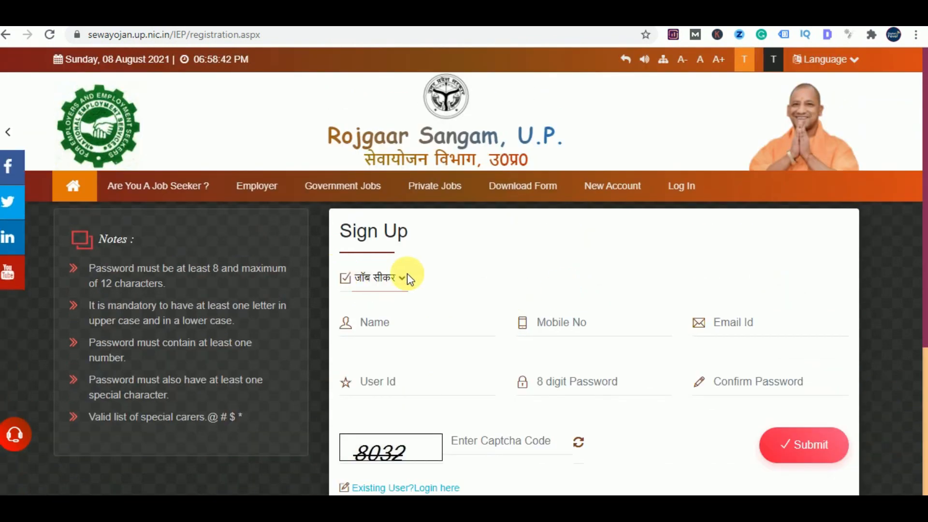
click(397, 285)
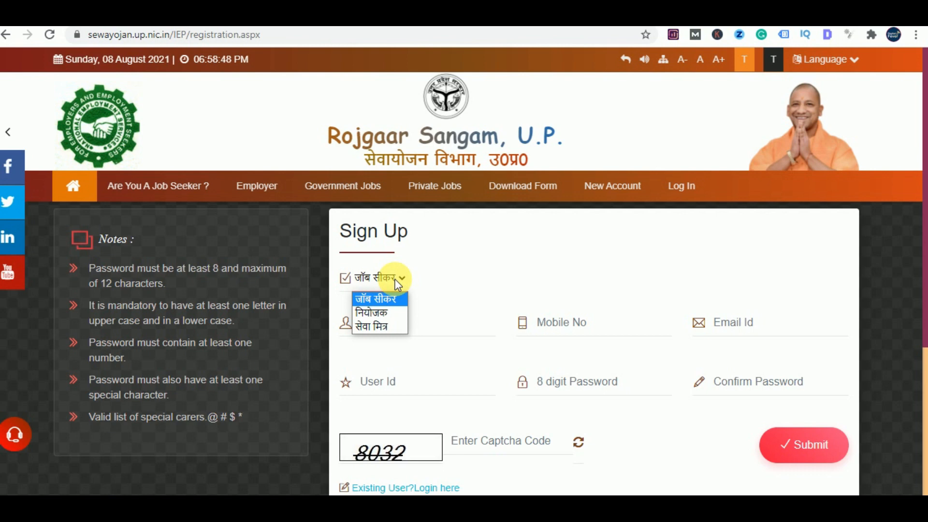
click(428, 279)
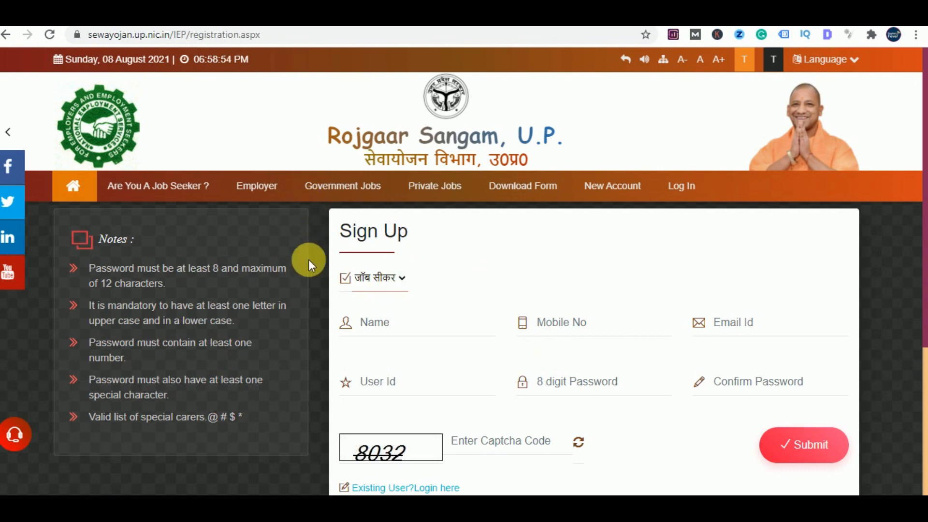
Fill in name, mobile number, e-mail, user id, password, confirmation and captcha
click(409, 331)
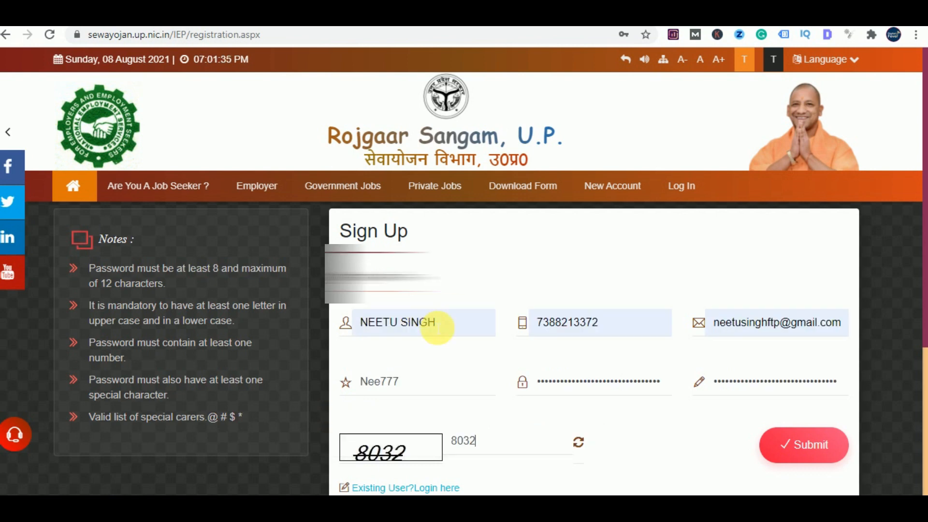
scroll(441, 329, down, 1)
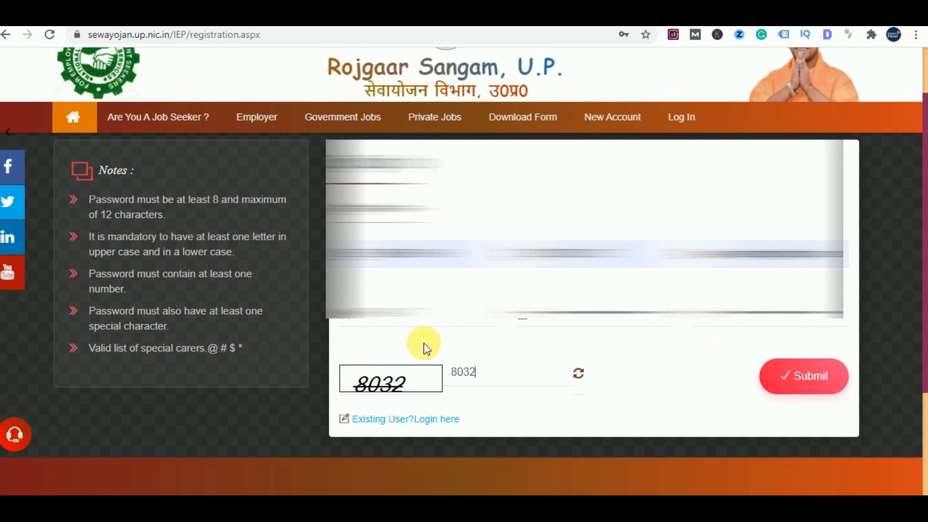
scroll(422, 344, down, 2)
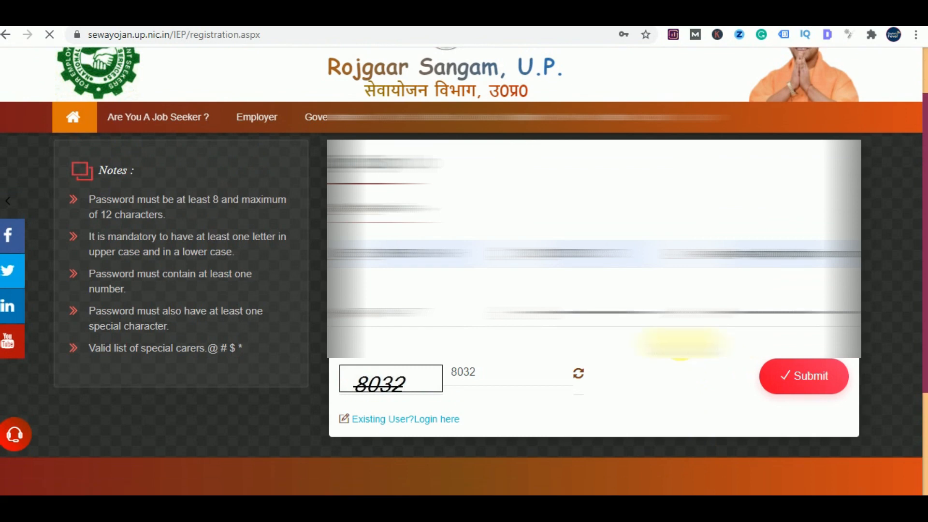
Submit the sign-up, enter the captcha, request the mobile OTP and submit the received code
click(803, 376)
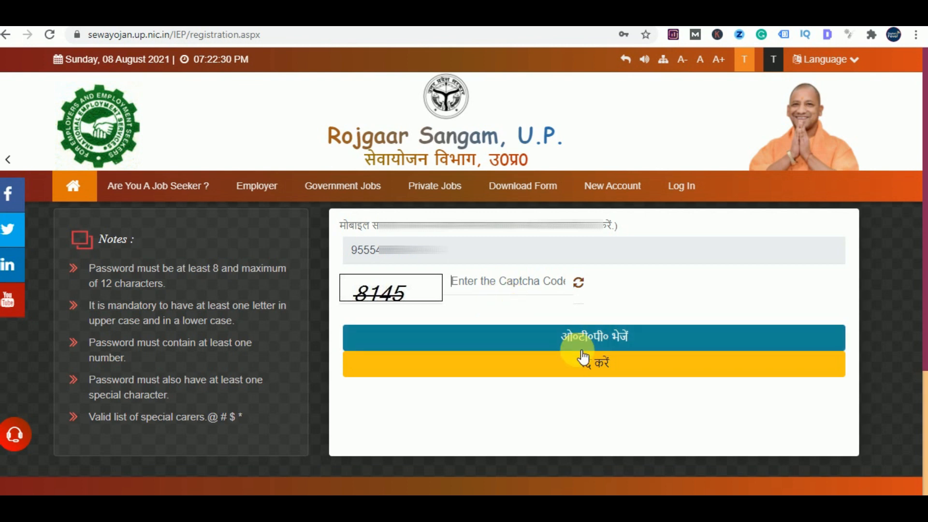
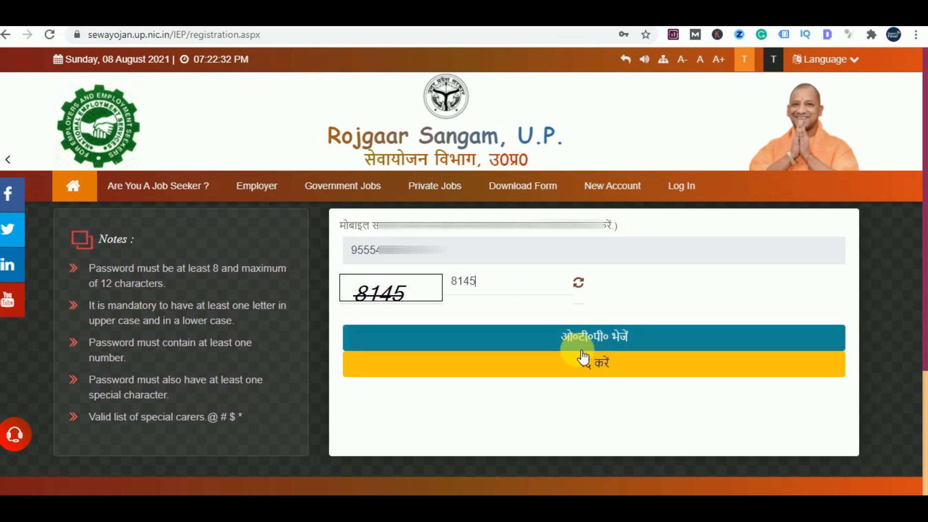
click(590, 344)
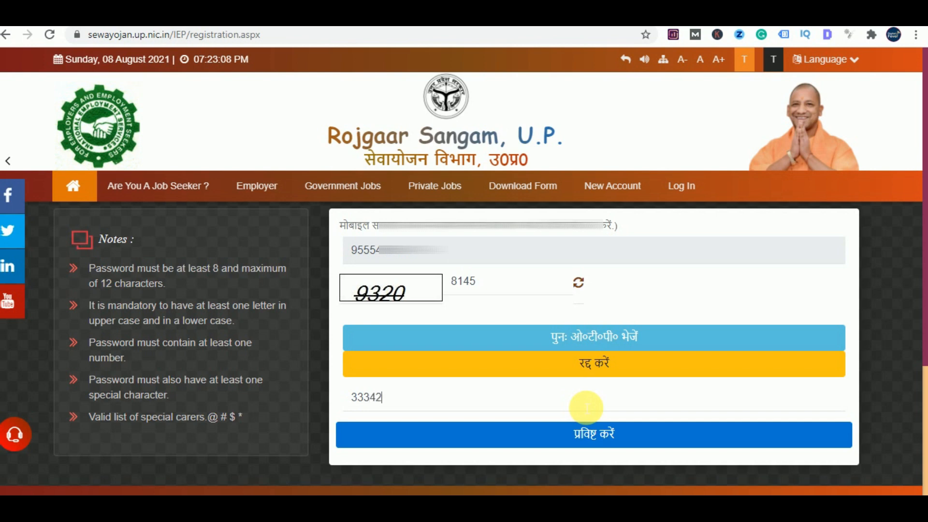
click(585, 435)
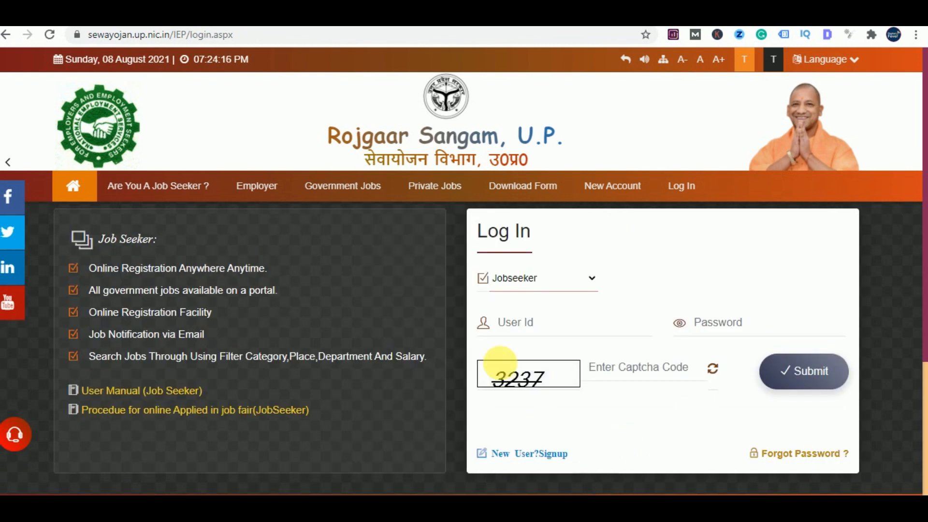
Log in as Jobseeker with the new user id, account password and captcha code
click(537, 330)
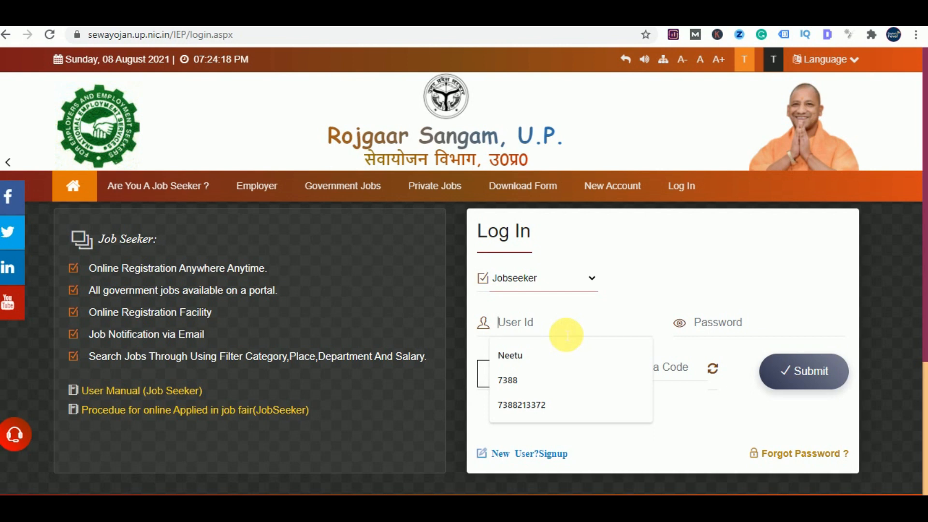
click(743, 332)
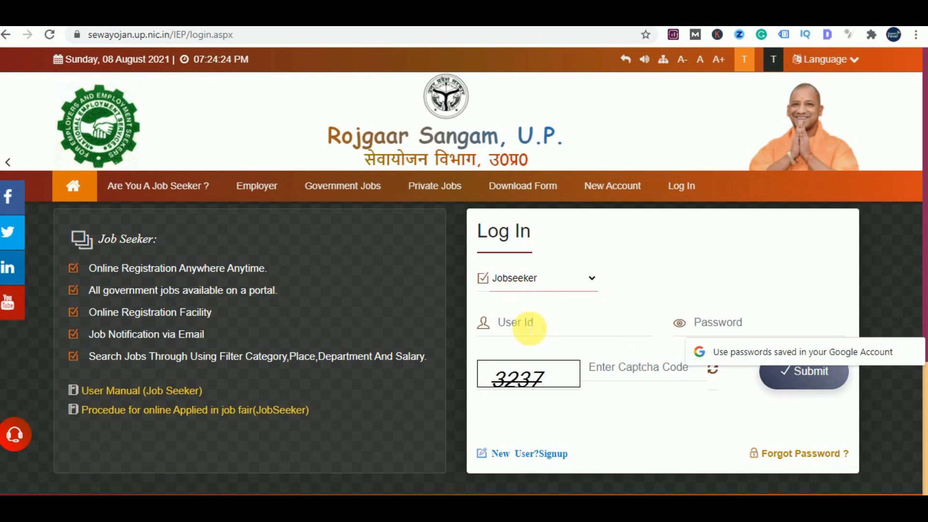
click(540, 326)
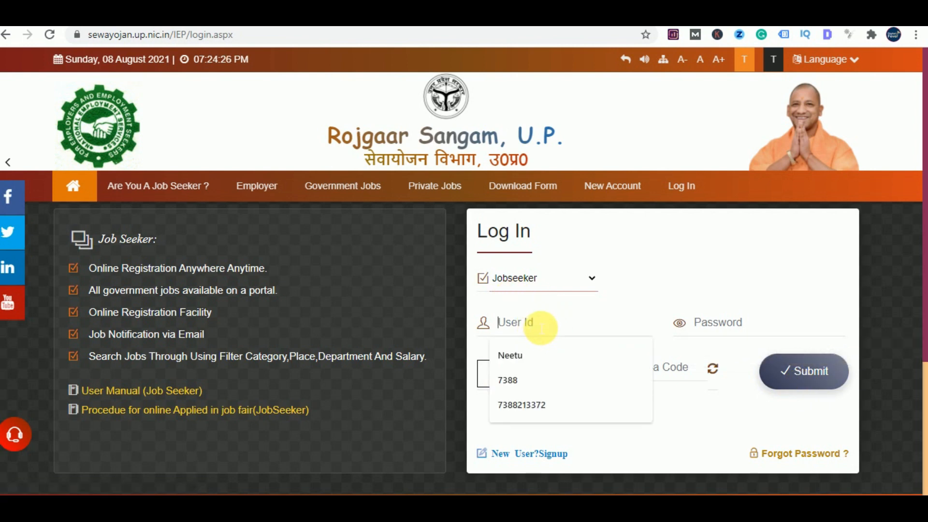
text(N)
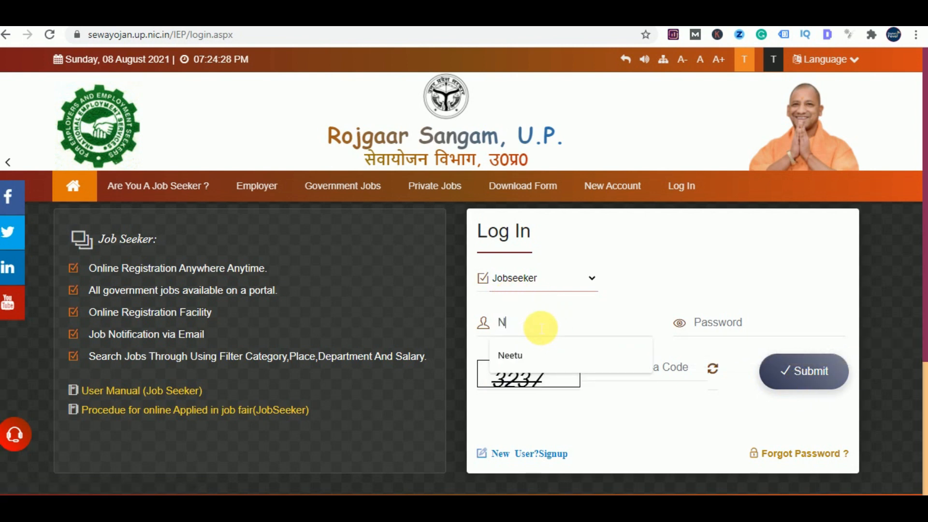
text(ee777)
key(Tab)
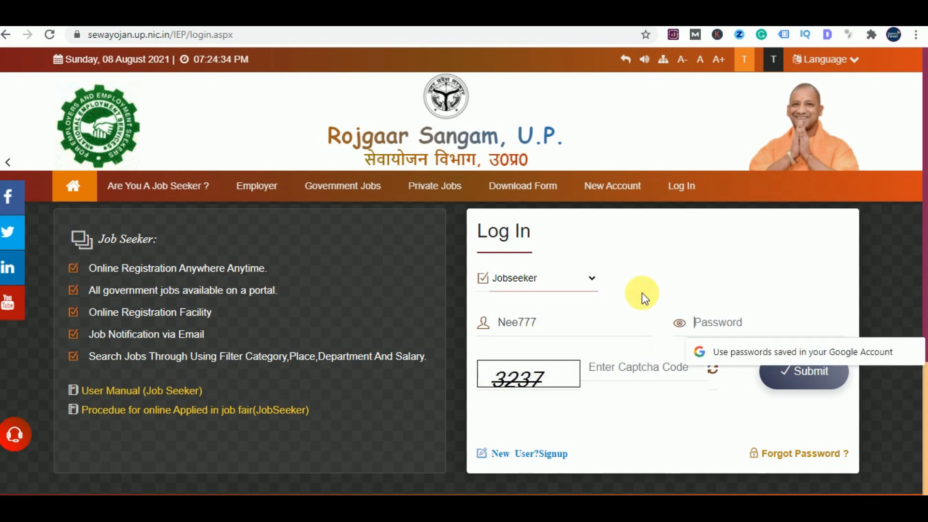
text(•••••)
key(Tab)
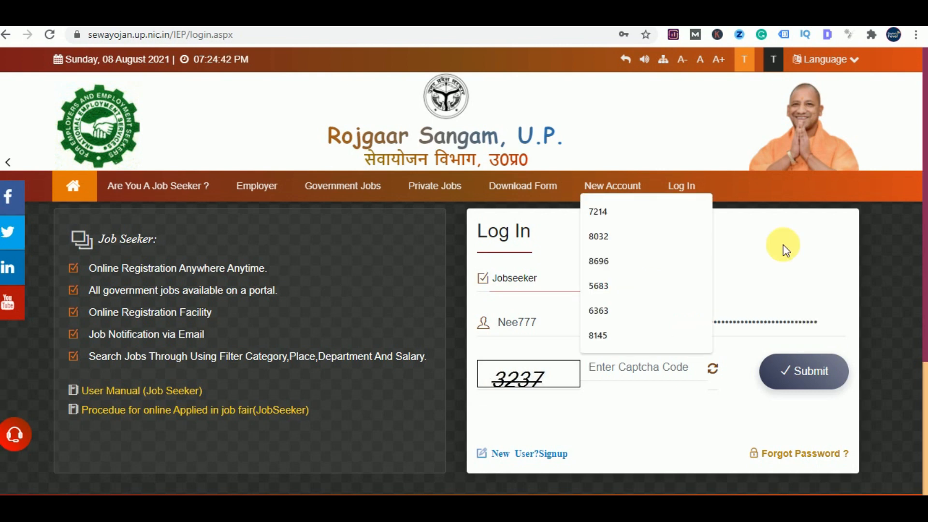
text(3237)
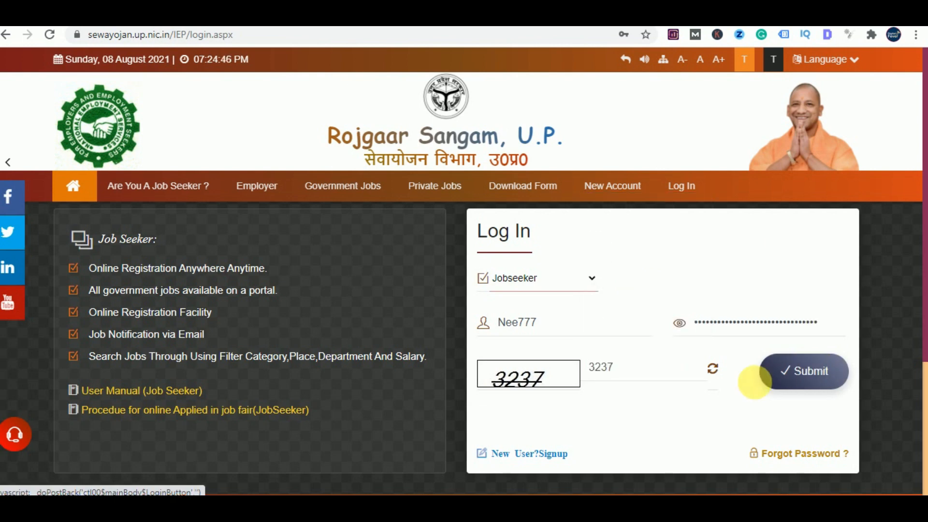
click(806, 375)
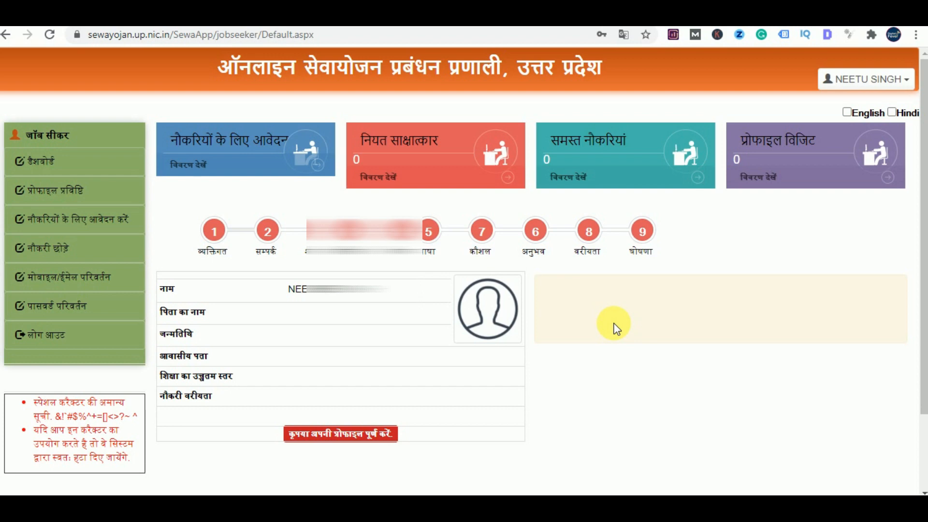
Scroll down the blank Personal Information form to review its fields
scroll(611, 323, down, 2)
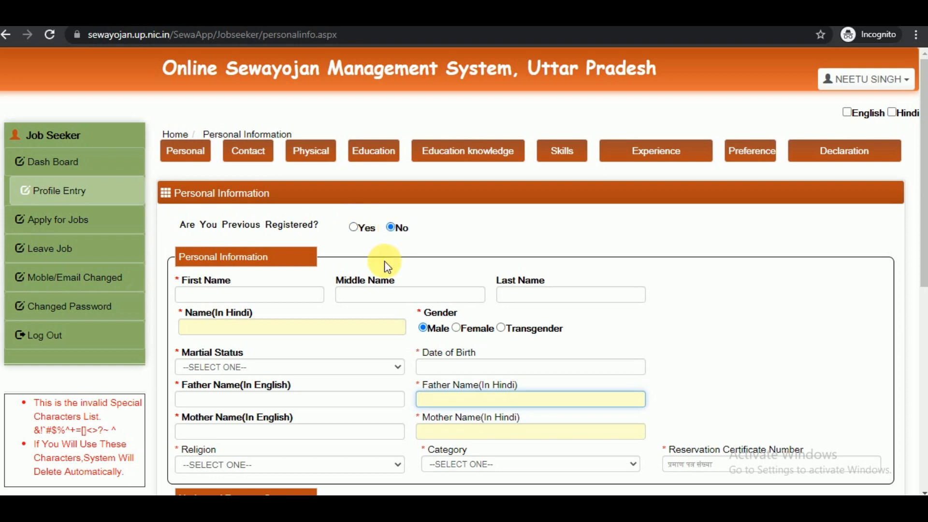
Set the gender to Female and the marital status to Married
scroll(388, 267, down, 1)
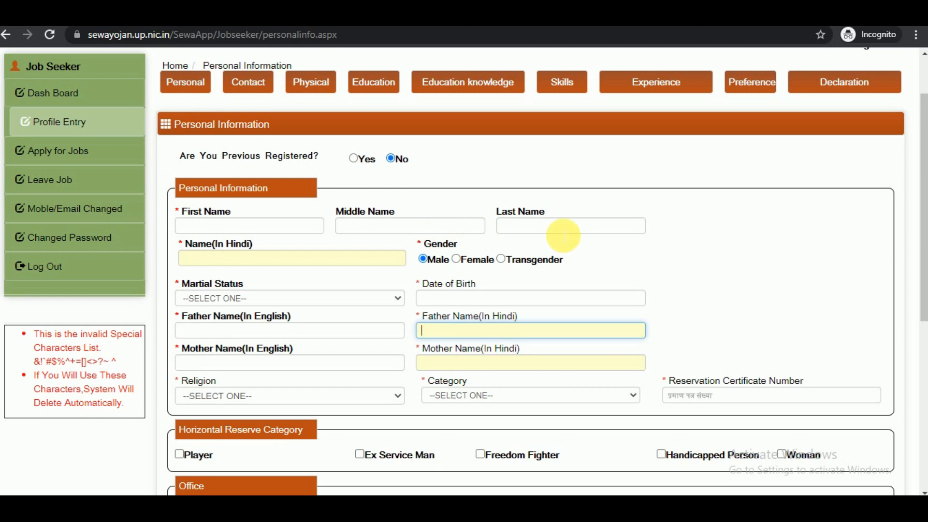
click(231, 260)
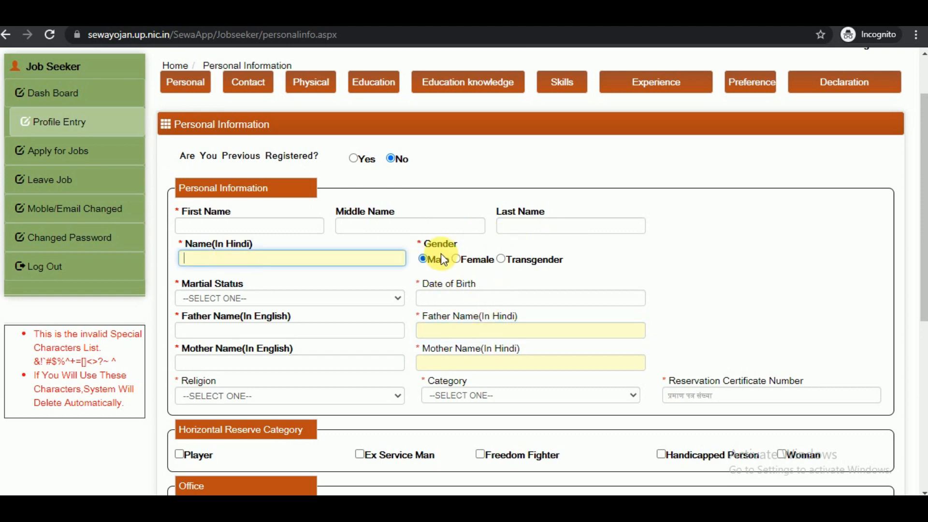
click(455, 260)
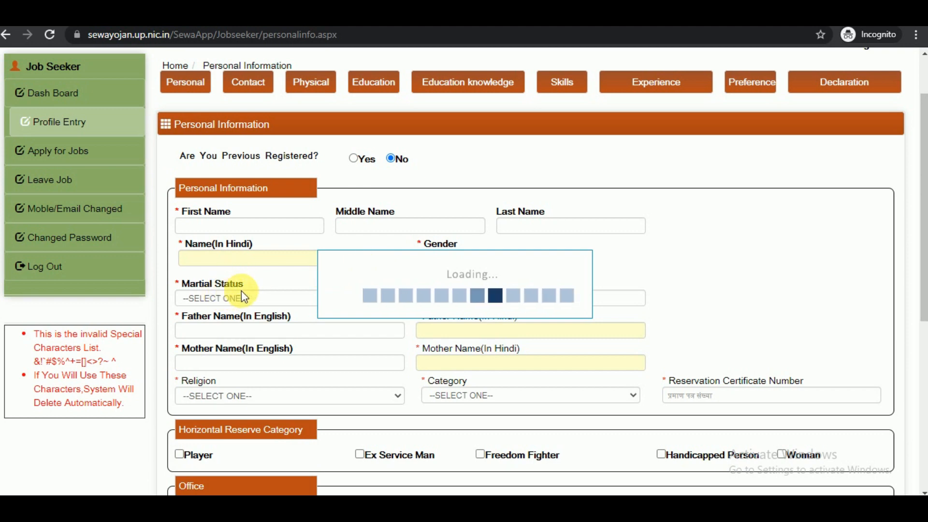
click(271, 298)
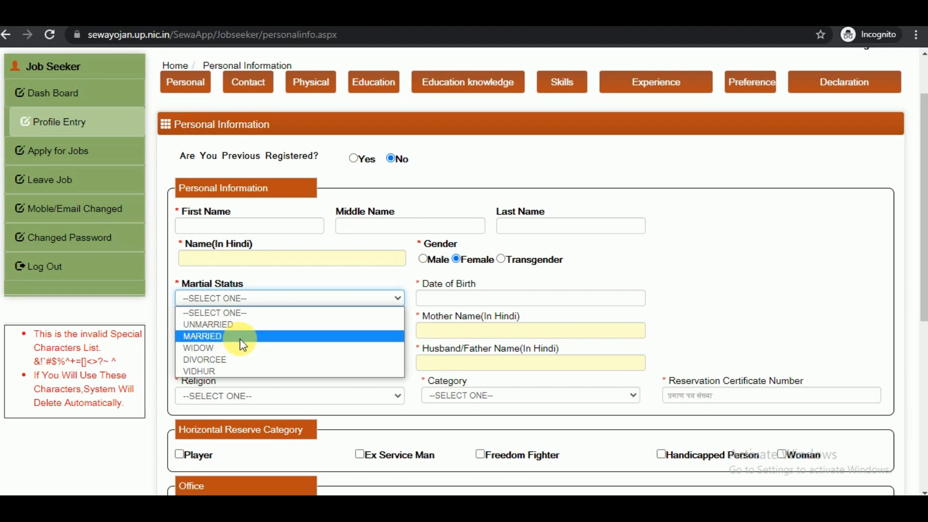
click(284, 303)
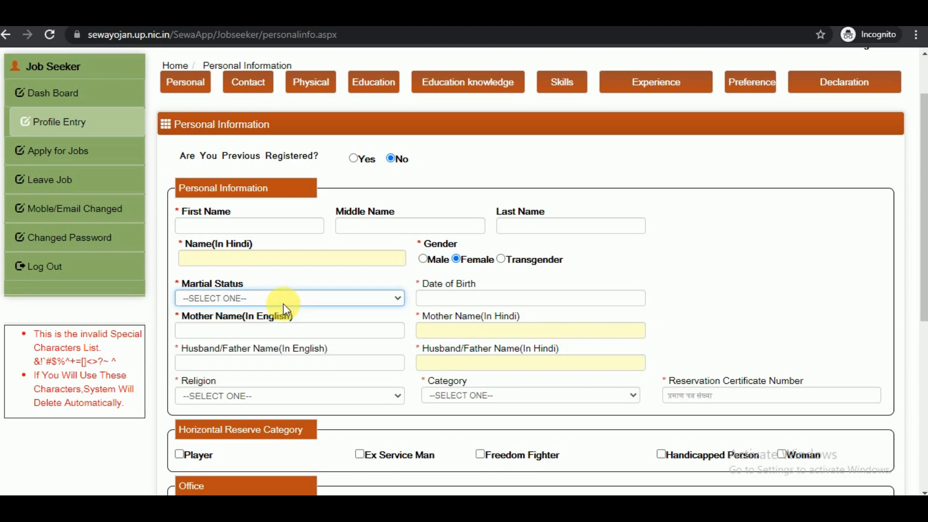
click(456, 303)
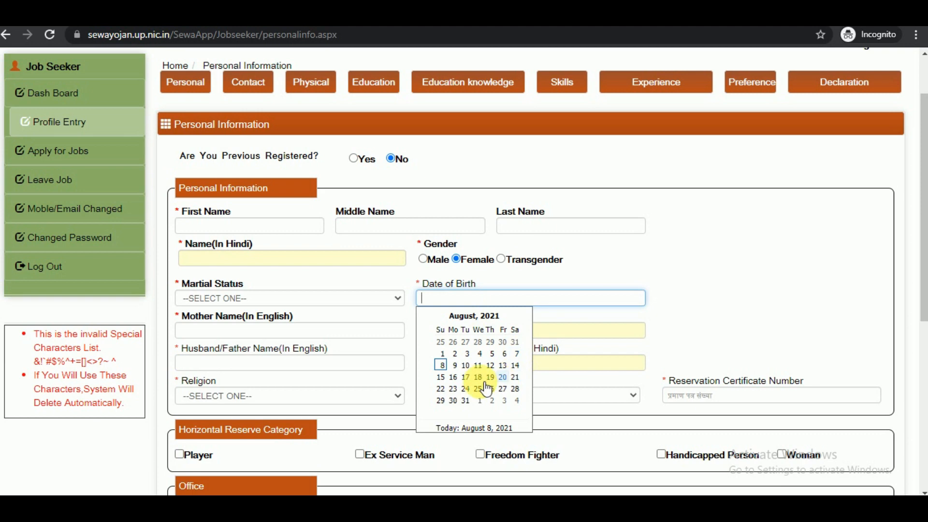
click(473, 317)
click(478, 320)
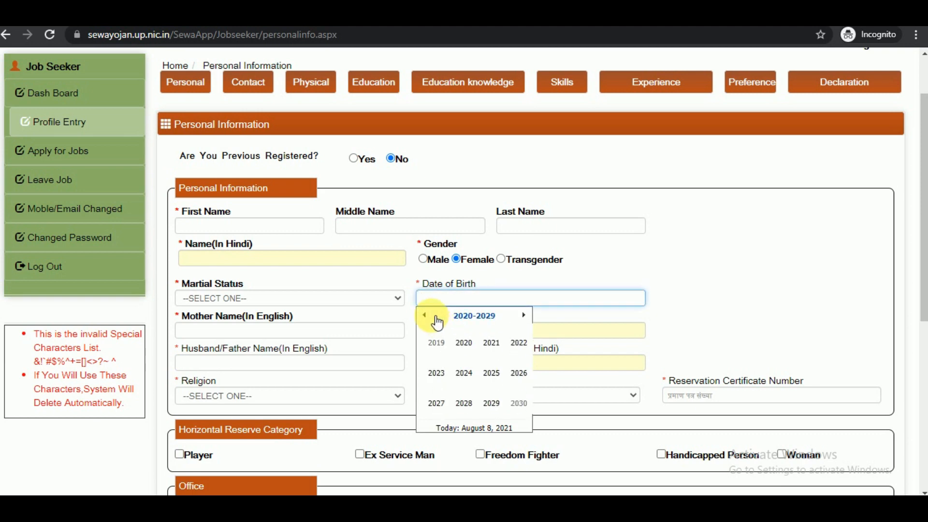
click(426, 316)
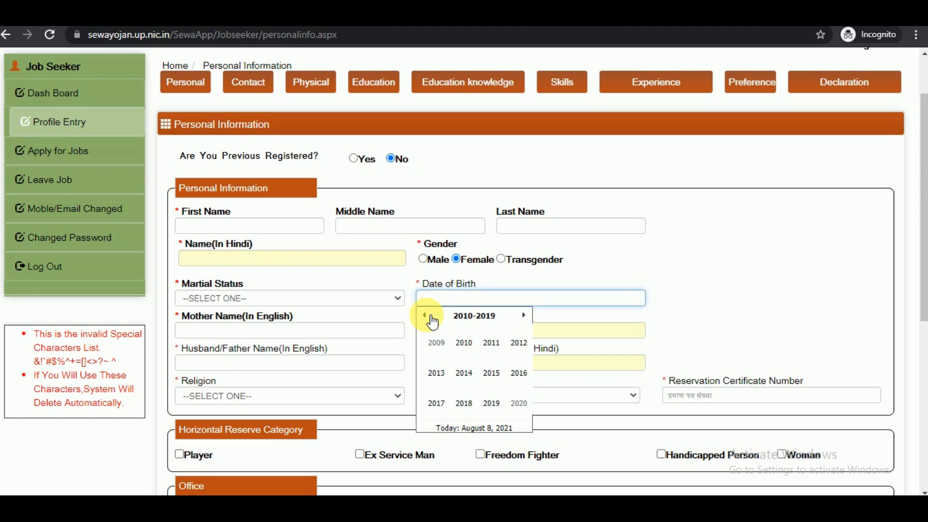
click(428, 316)
click(428, 316)
click(428, 316)
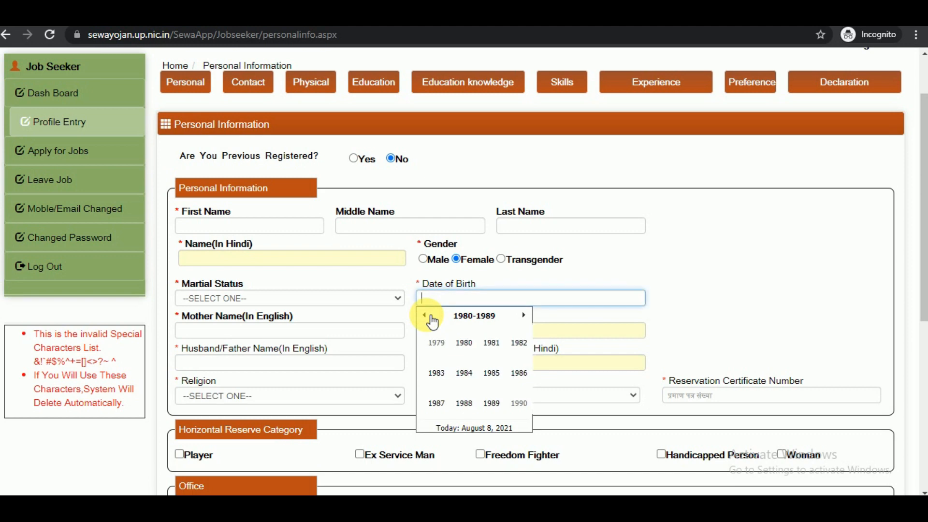
click(466, 404)
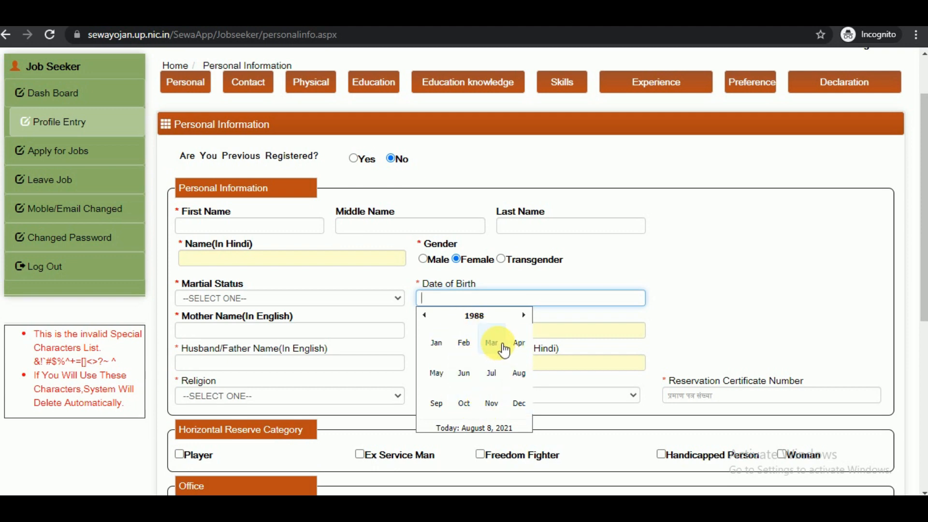
click(436, 373)
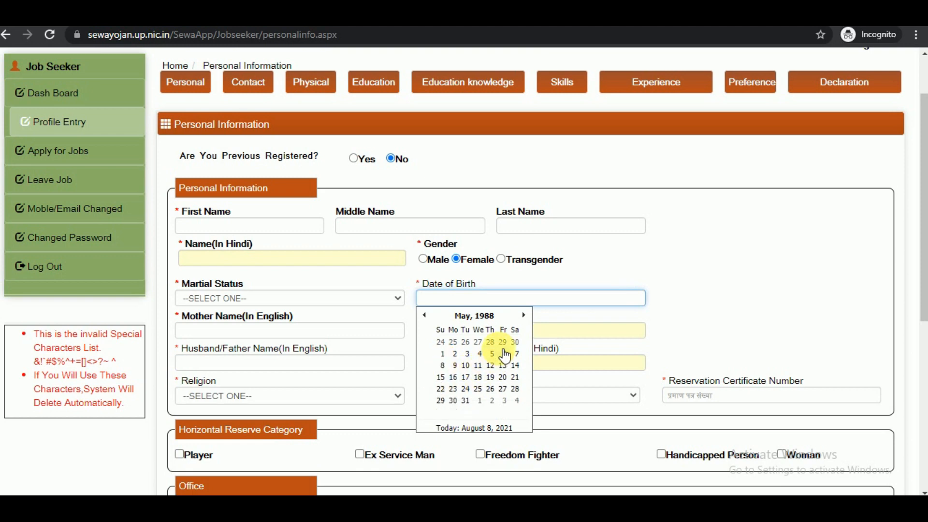
click(454, 353)
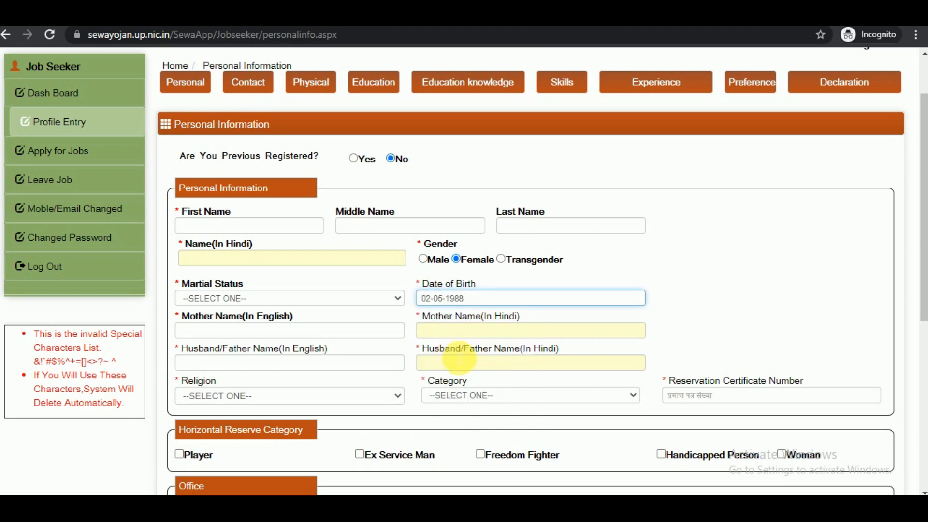
click(476, 304)
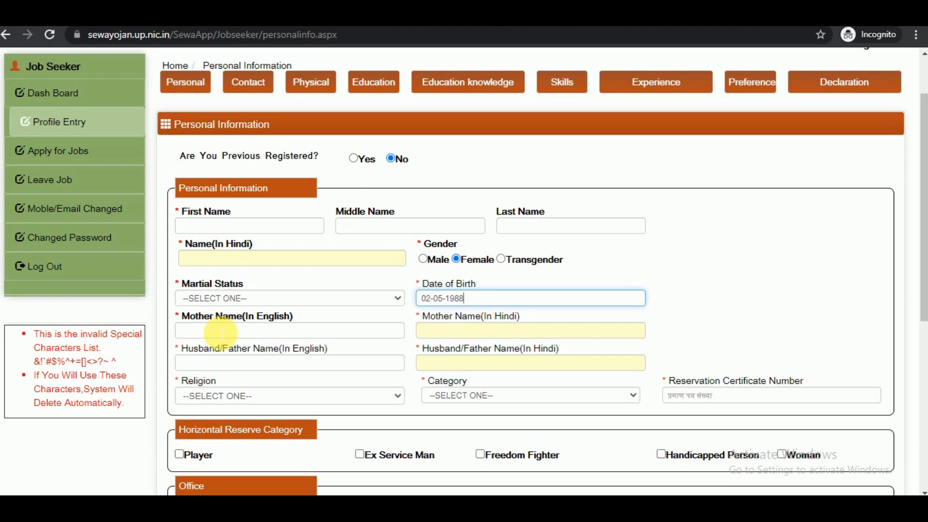
click(471, 333)
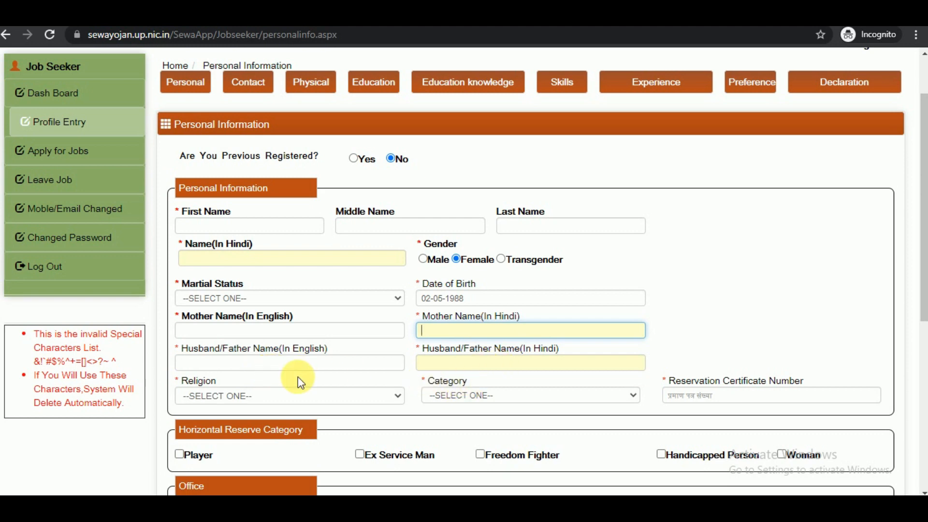
Set the religion to HINDU and the category to GENERAL
scroll(298, 379, down, 1)
click(258, 328)
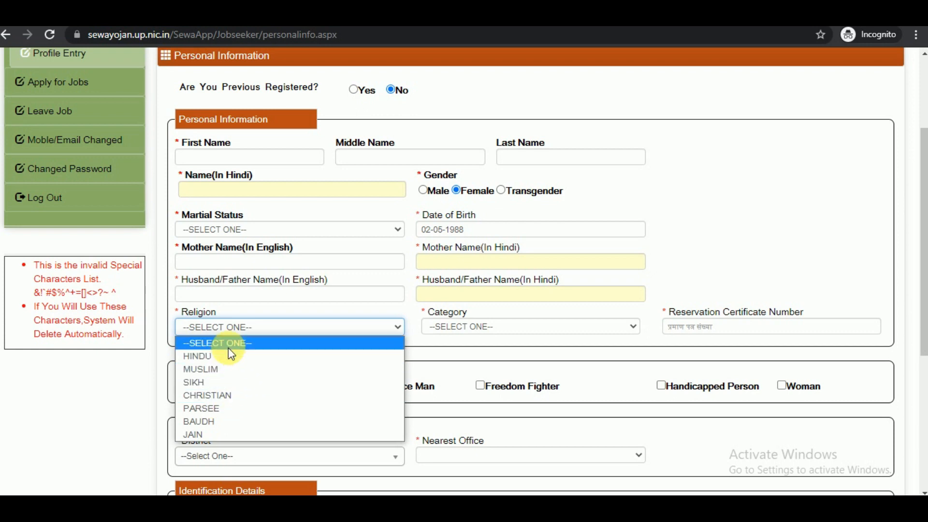
click(206, 356)
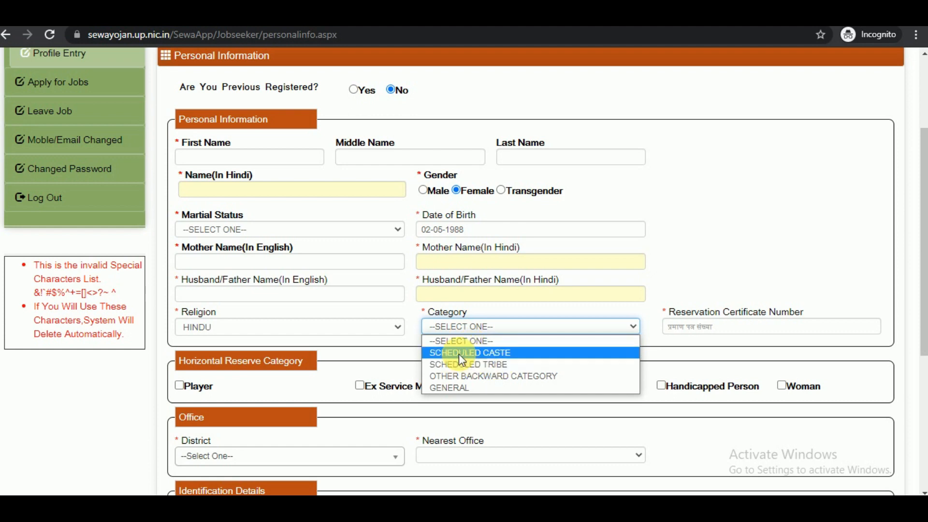
click(450, 387)
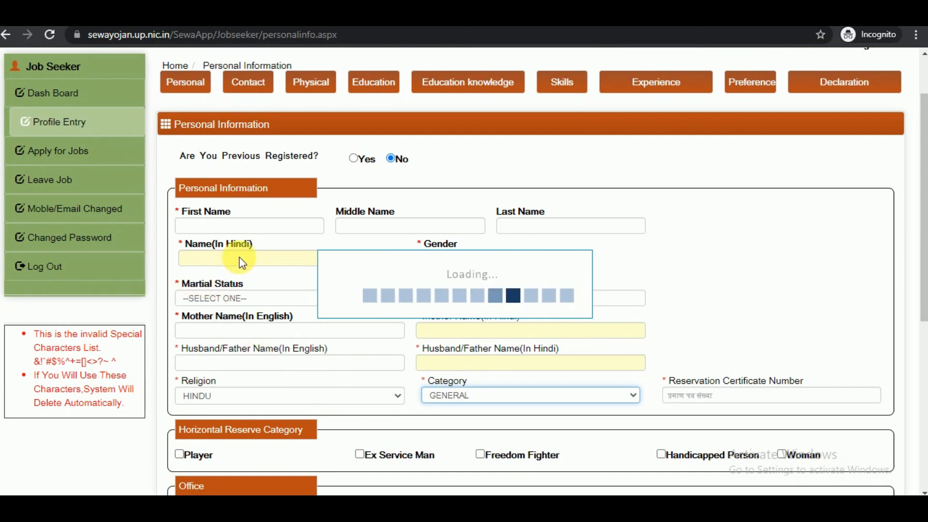
scroll(232, 262, up, 2)
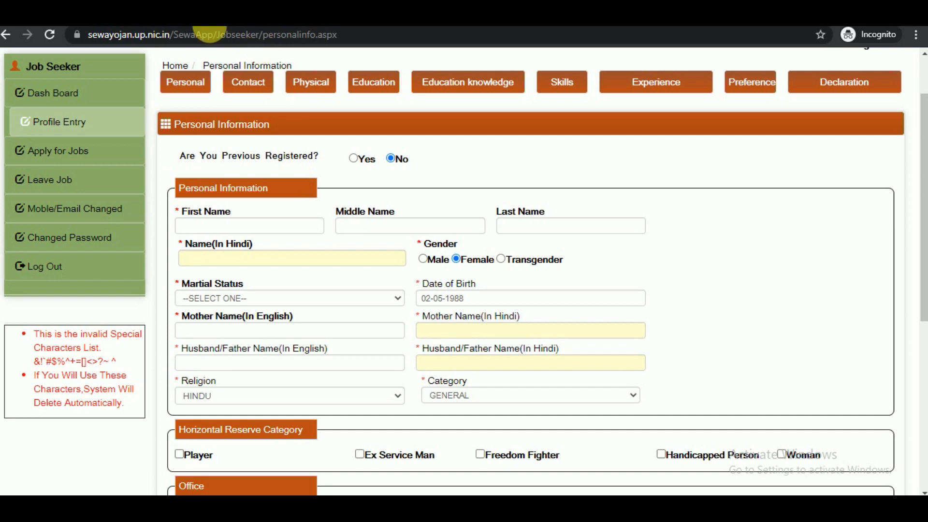
click(189, 17)
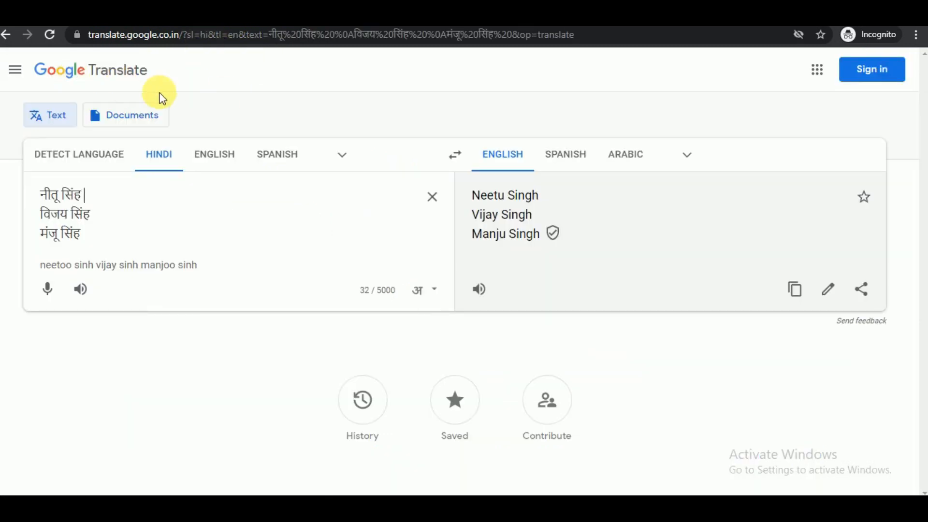
Type 'sewayojan' on a new line to get सेवायोजन, then select and copy it
click(98, 244)
key(Return)
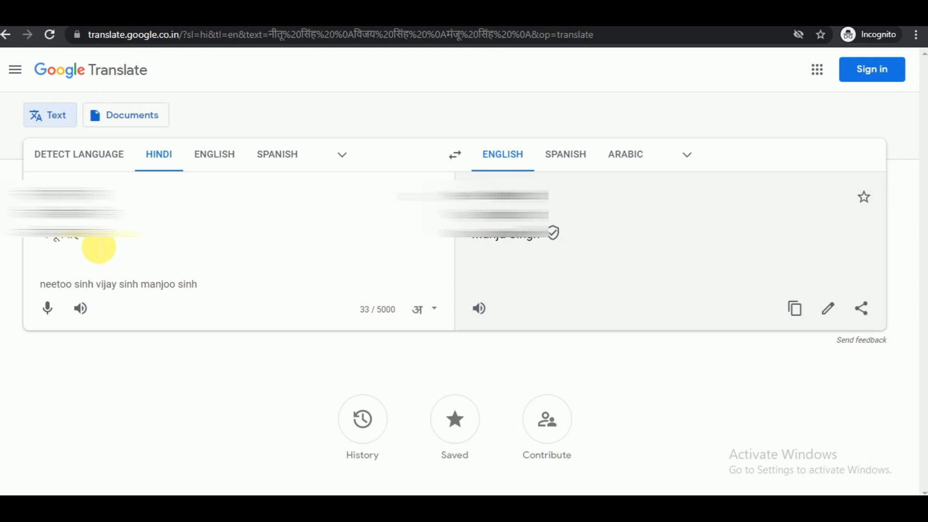
text(sewayojan)
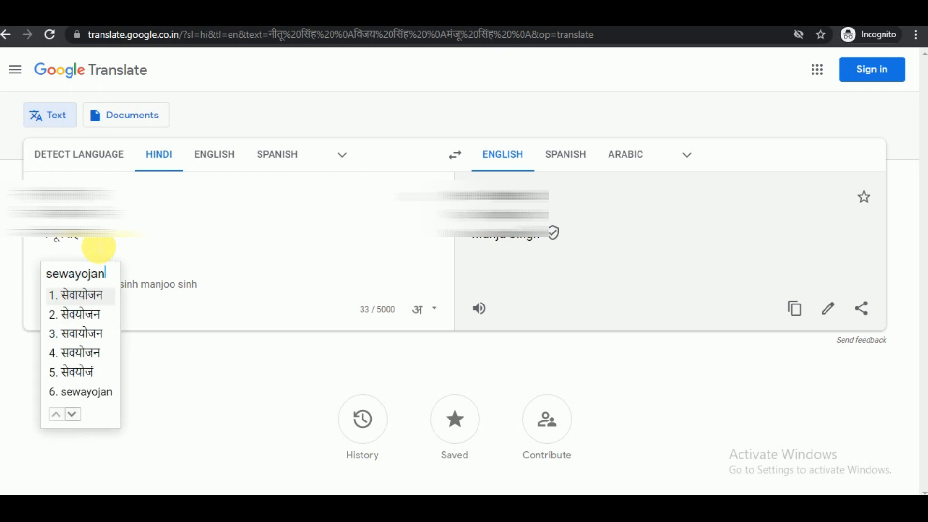
key(space)
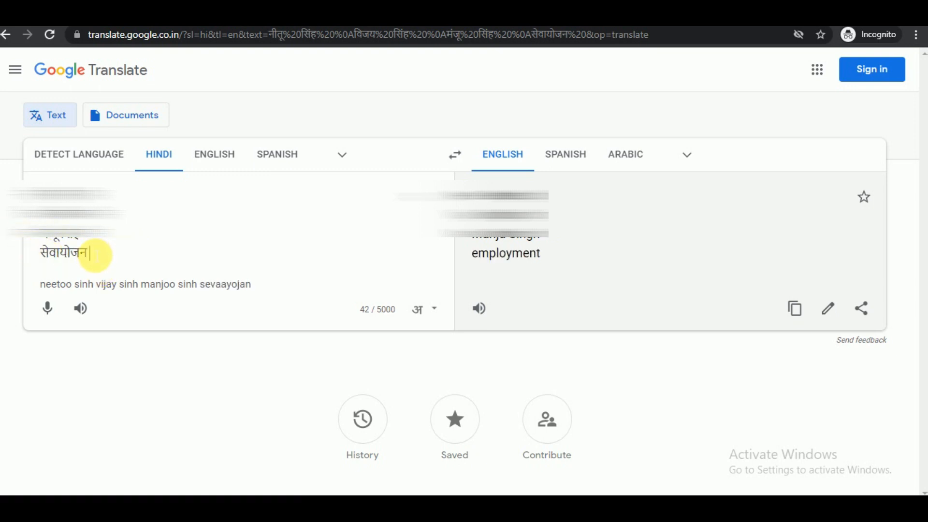
drag(95, 255, 41, 261)
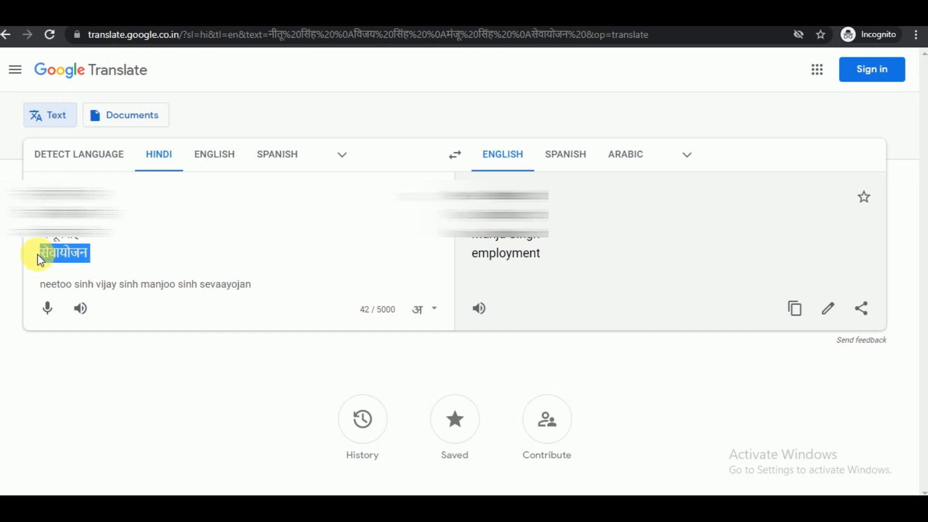
right_click(41, 255)
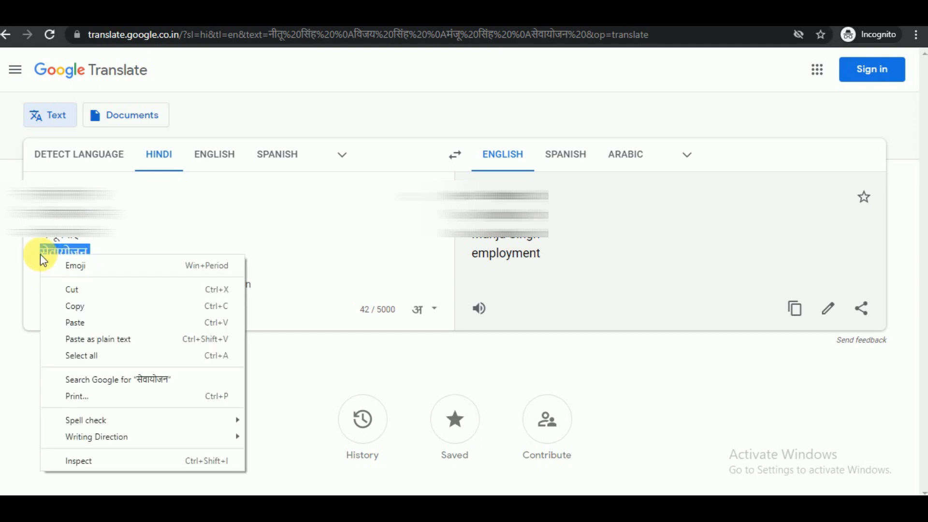
click(75, 306)
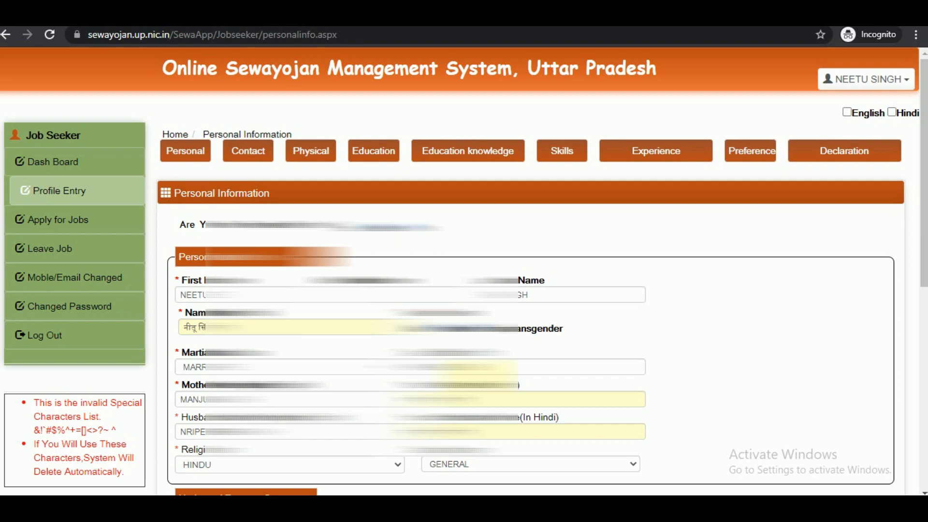
scroll(478, 372, down, 1)
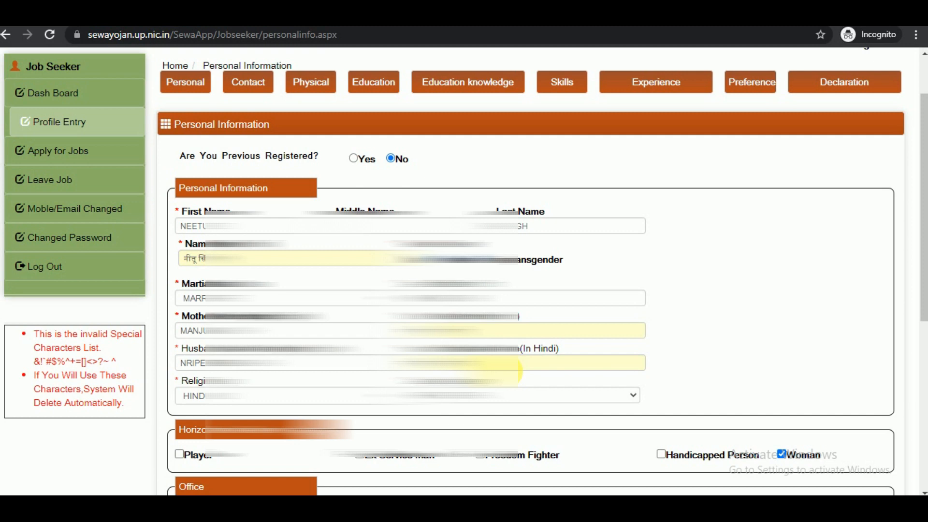
click(256, 396)
click(253, 399)
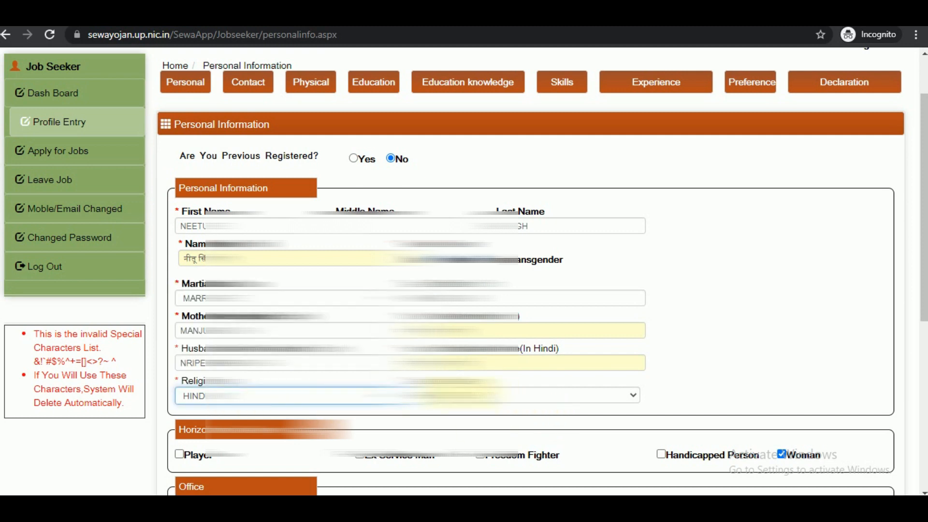
scroll(528, 393, down, 3)
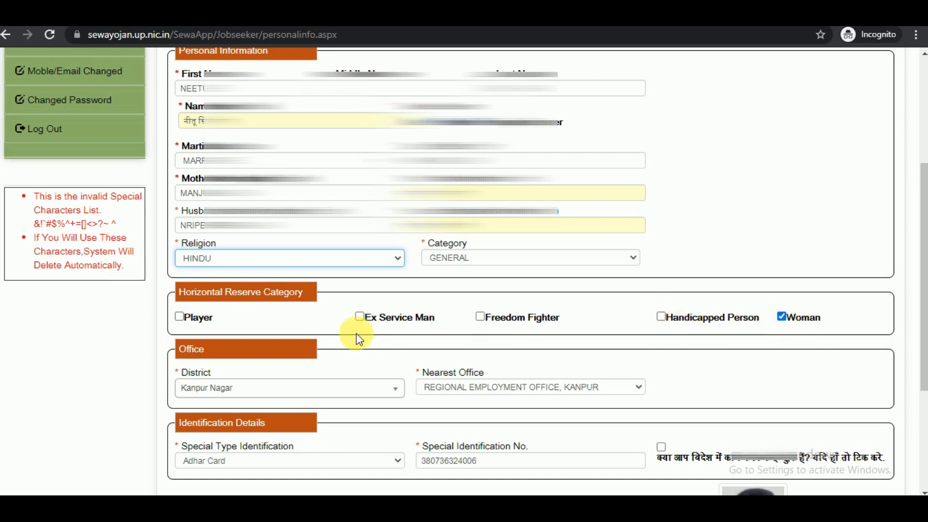
Keep district Kanpur Nagar and nearest office REGIONAL EMPLOYMENT OFFICE, KANPUR, then list identification types
scroll(356, 333, down, 1)
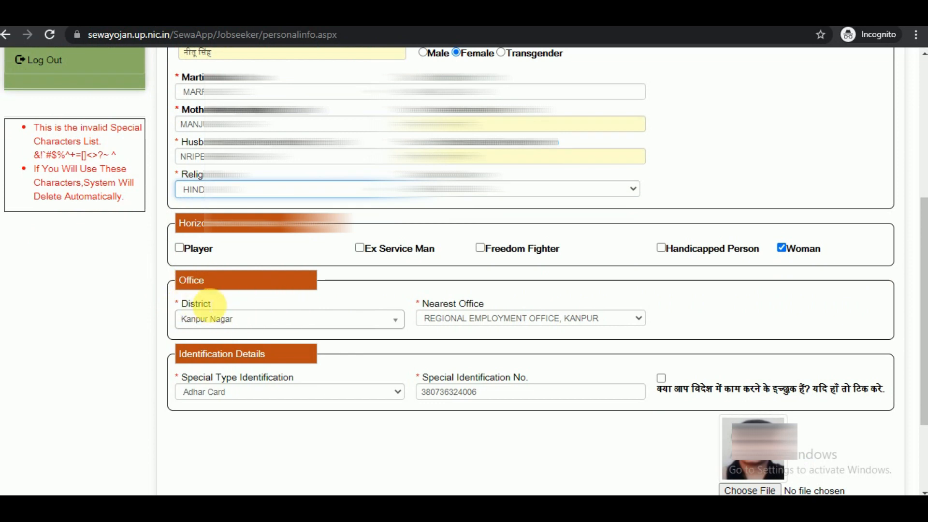
click(280, 329)
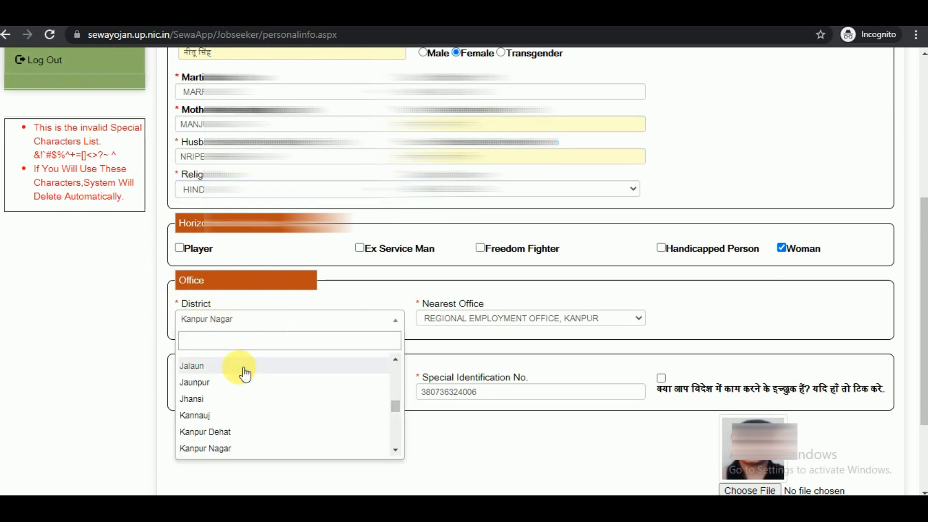
scroll(244, 377, down, 6)
scroll(246, 382, down, 4)
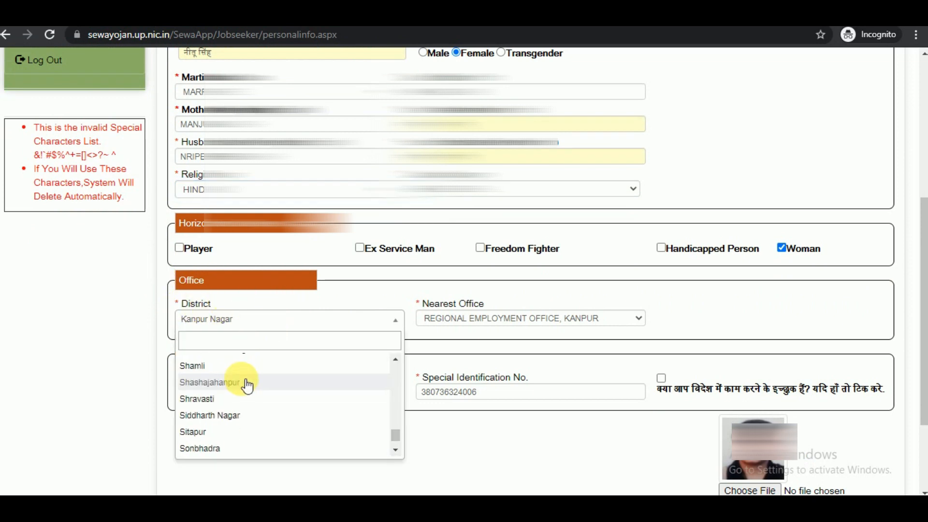
click(236, 320)
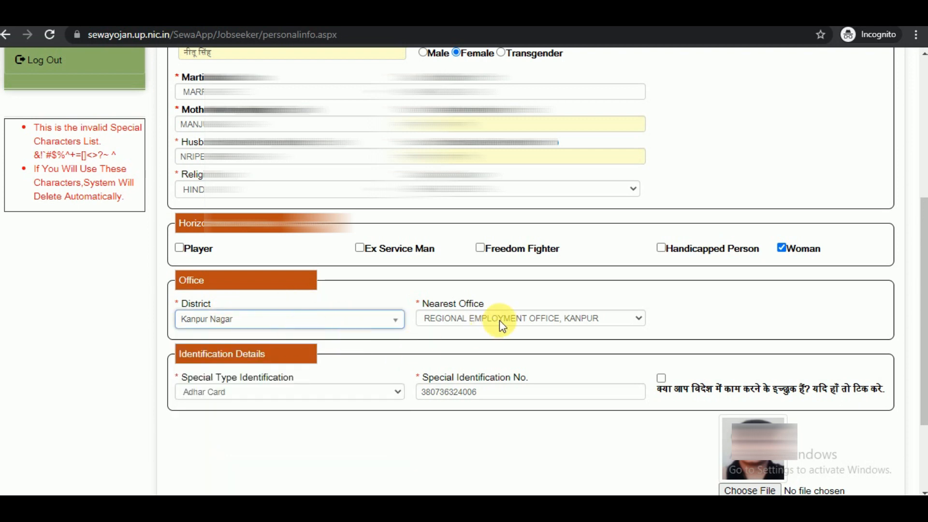
scroll(514, 321, down, 2)
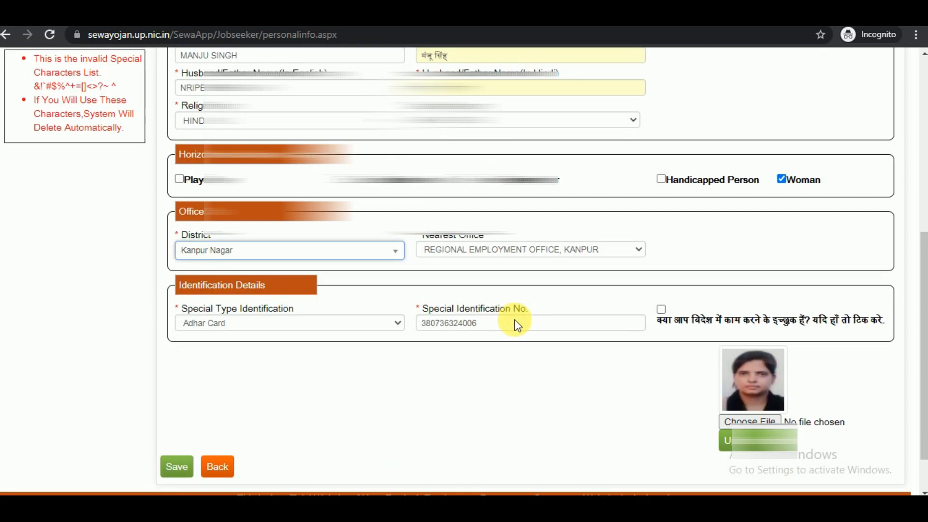
click(622, 254)
click(621, 252)
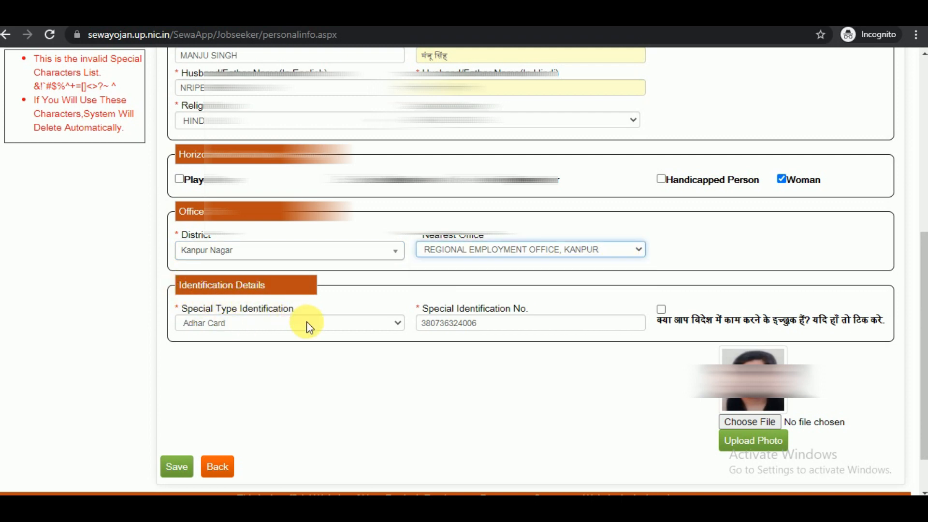
click(384, 322)
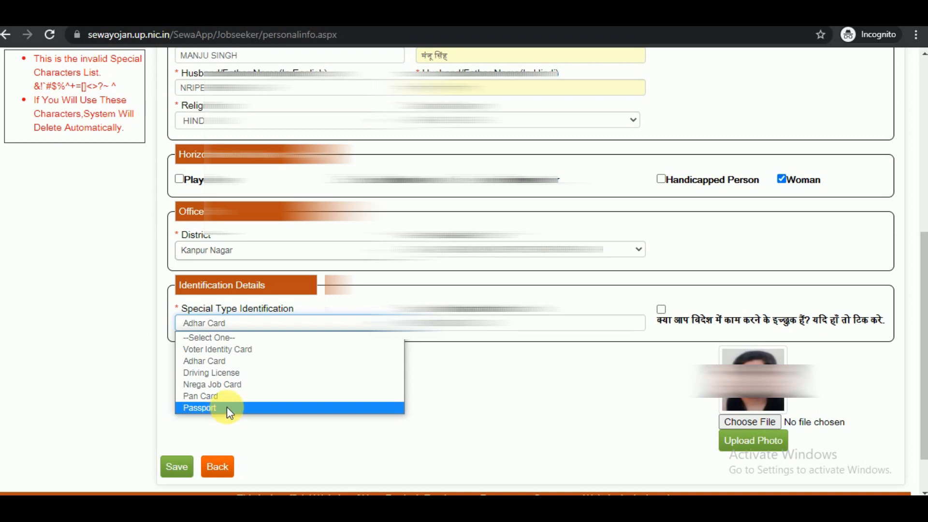
Keep Adhar Card as the identification type and save the personal details
click(474, 401)
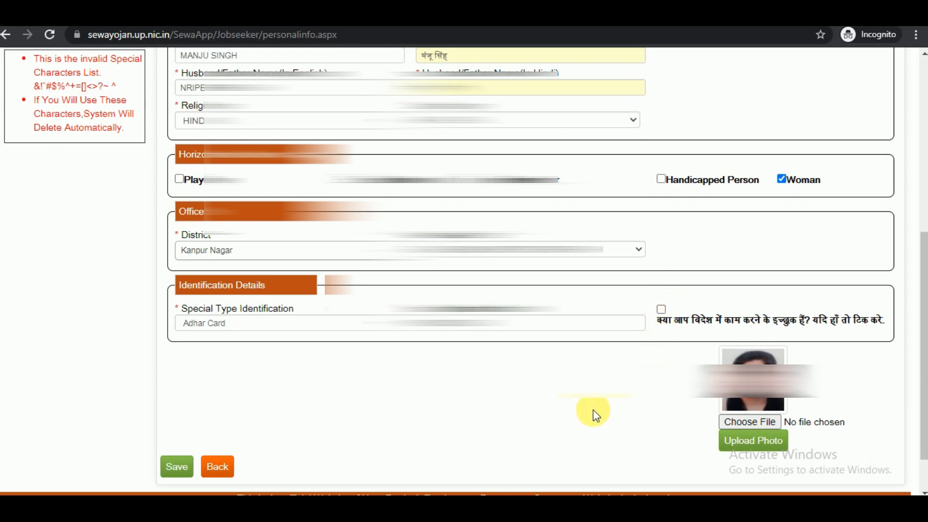
scroll(586, 415, down, 1)
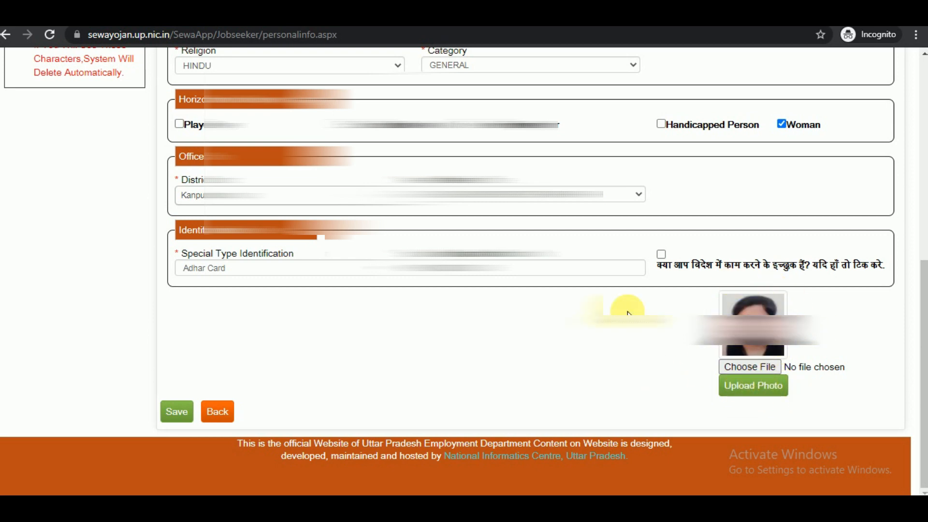
click(177, 414)
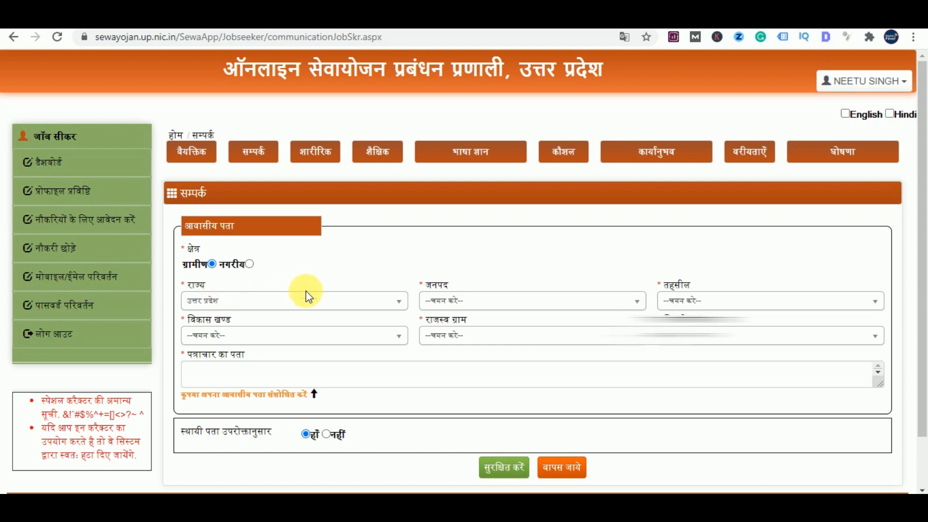
Answer नहीं to 'permanent address same as above' in the contact form
scroll(315, 302, down, 2)
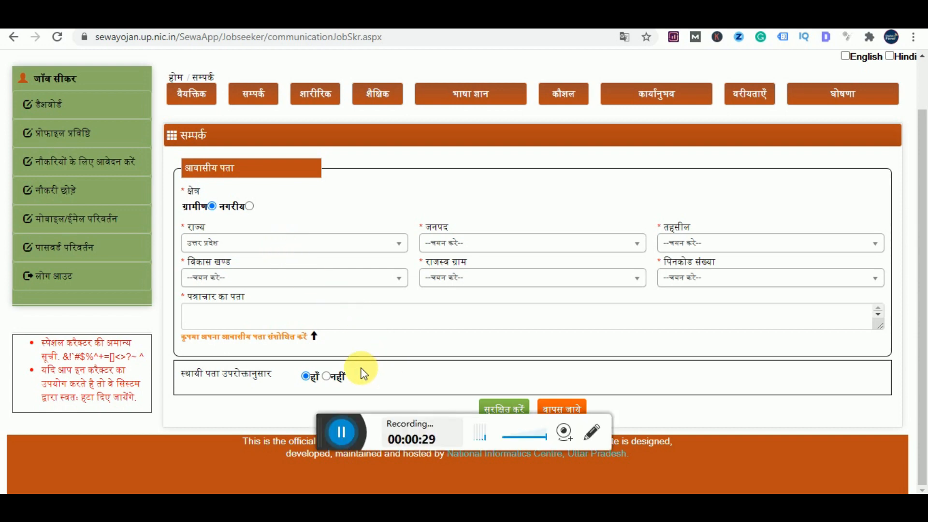
click(327, 376)
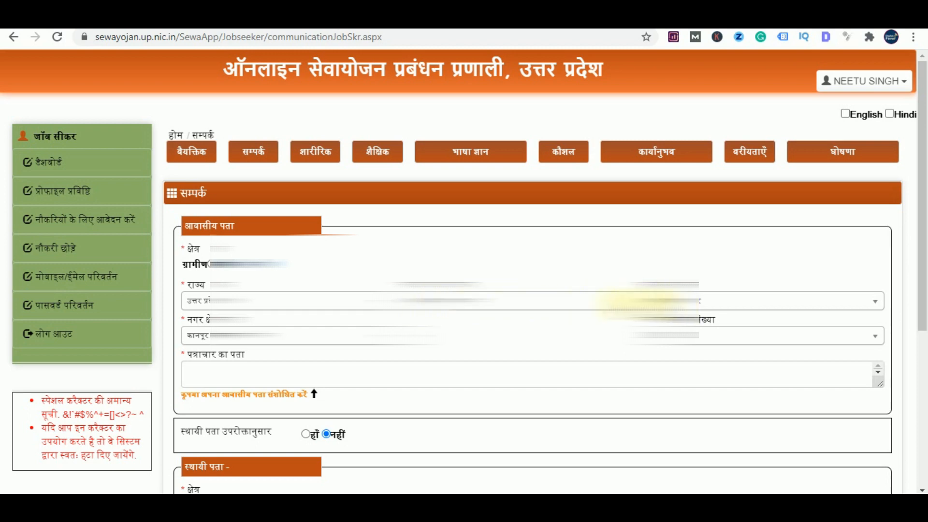
Keep कानपुर नगर as the residential district and keep the current city area
click(543, 335)
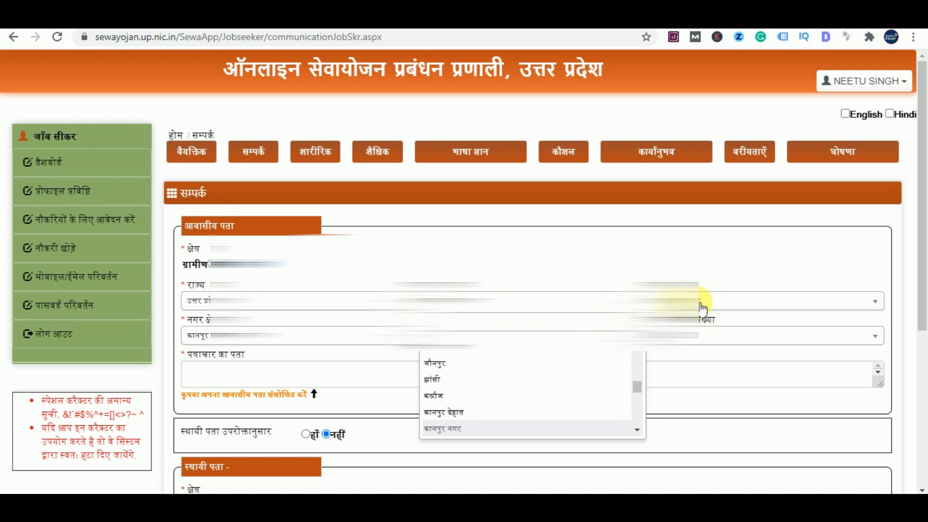
click(827, 306)
click(827, 306)
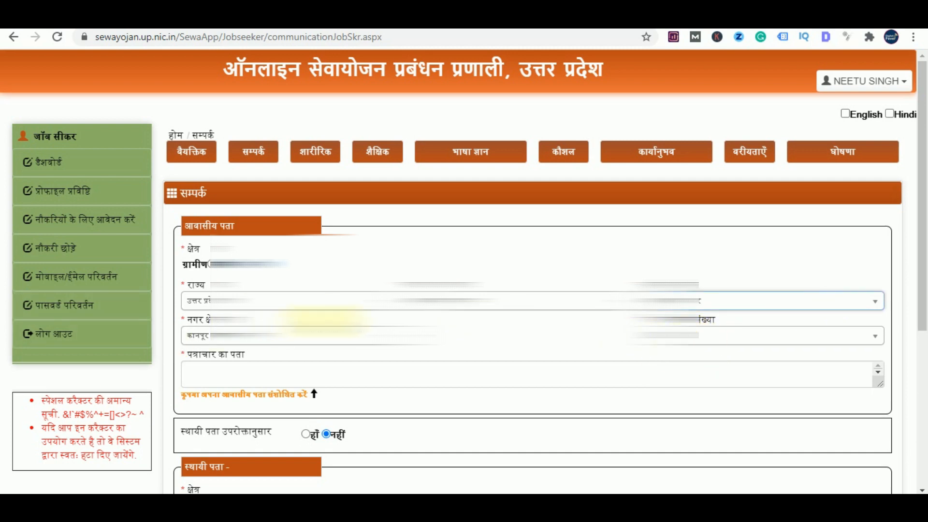
click(342, 336)
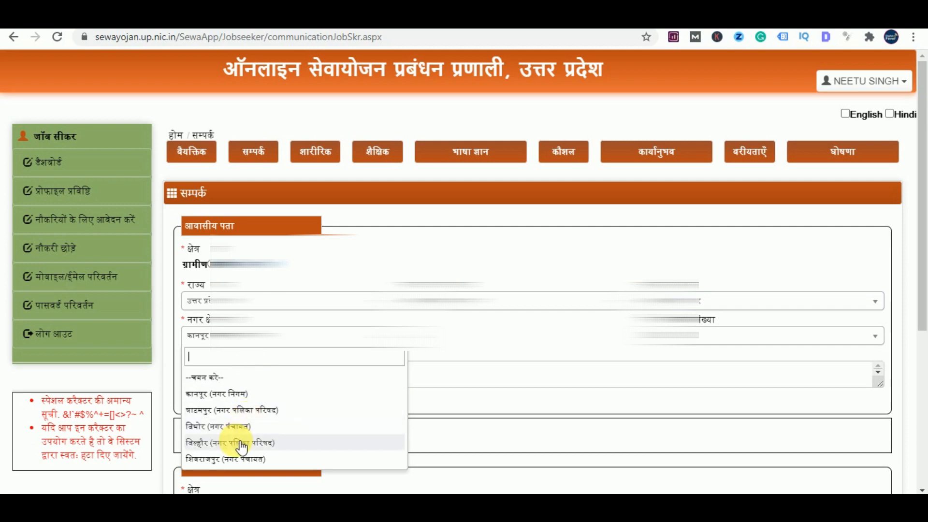
click(399, 345)
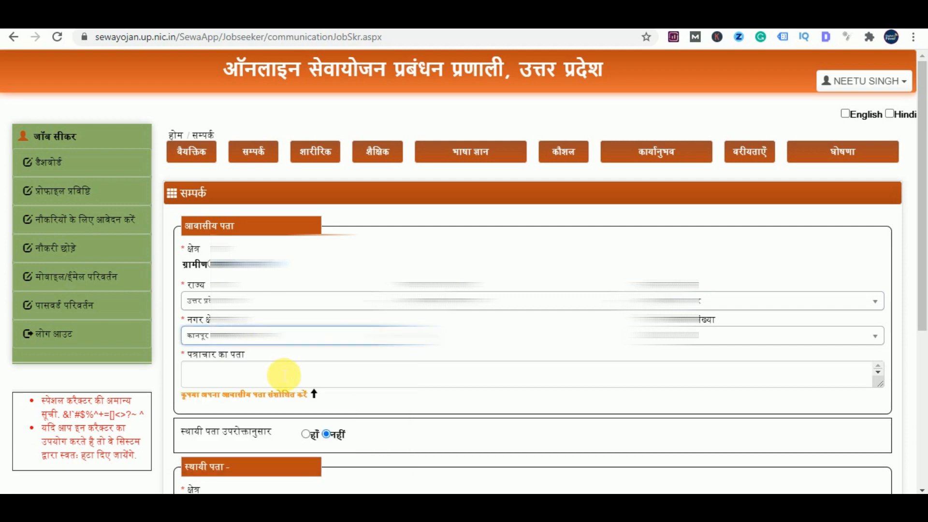
scroll(285, 375, down, 1)
scroll(281, 376, down, 1)
scroll(290, 379, down, 1)
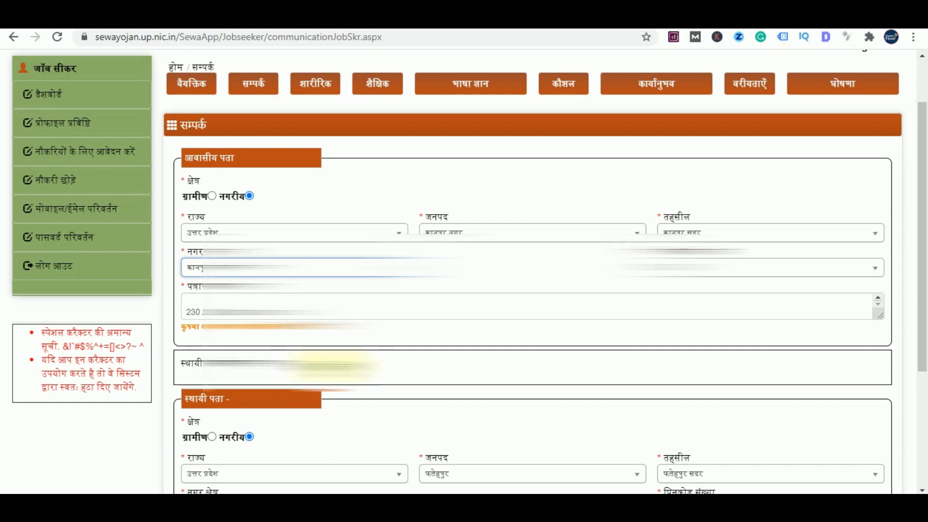
Review the residential and permanent addresses, then go to the शारीरिक section
scroll(163, 362, down, 1)
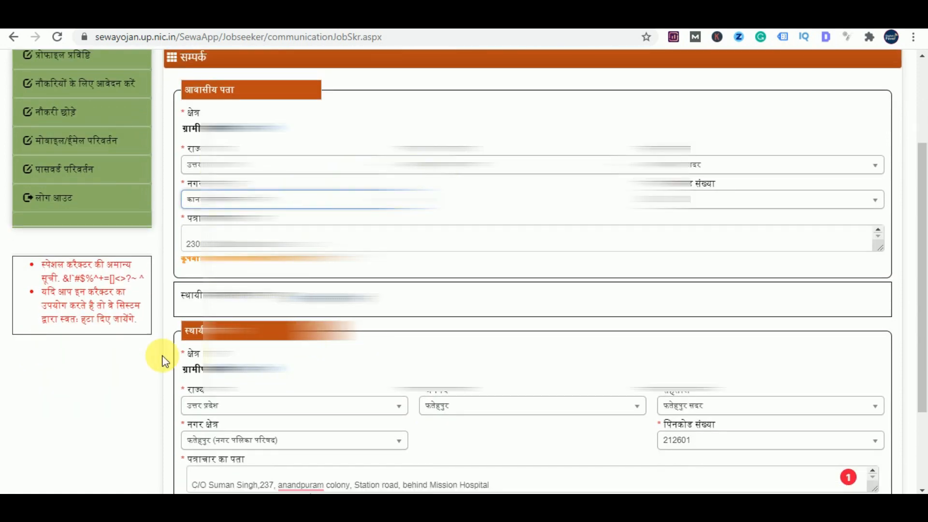
scroll(164, 362, down, 2)
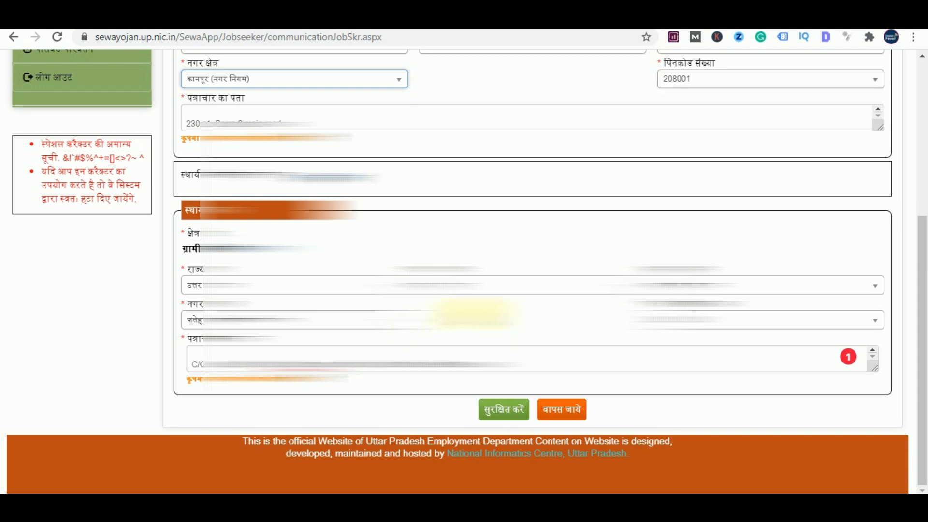
scroll(469, 318, up, 3)
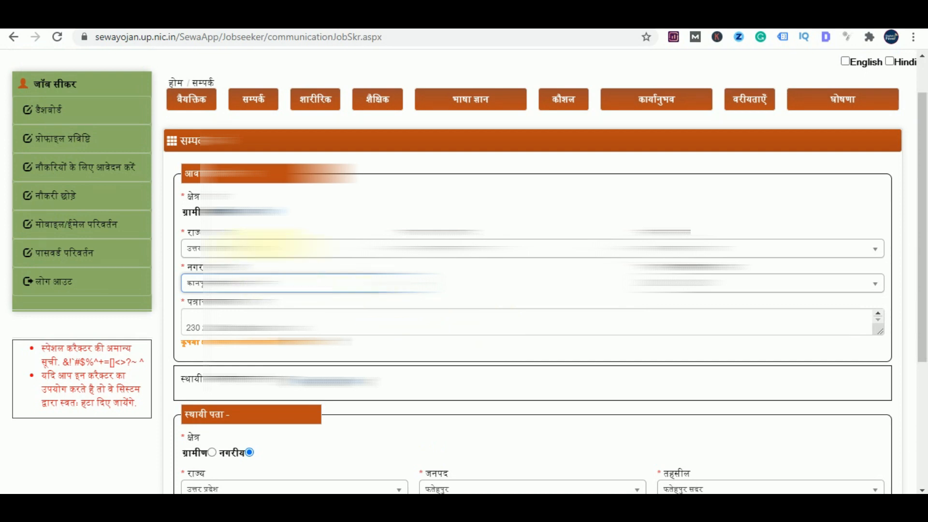
click(316, 107)
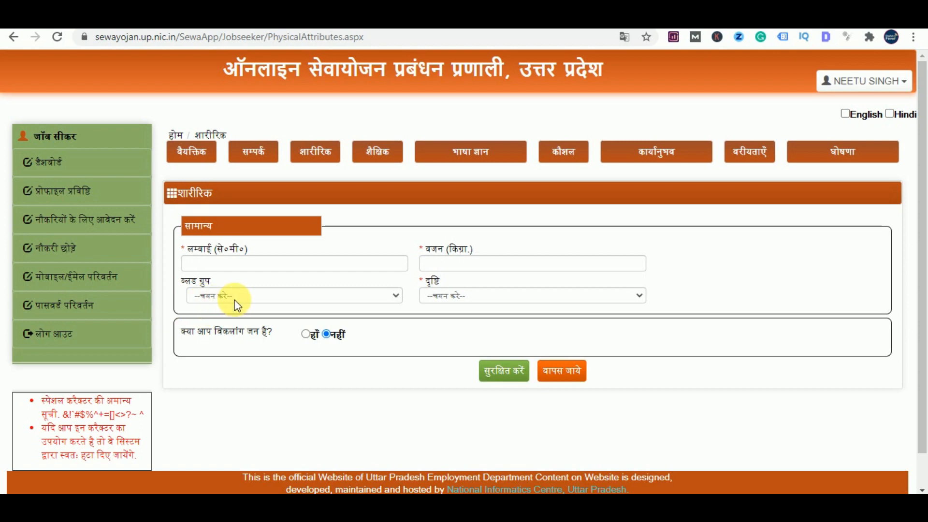
Set the blood group to A+ and vision to सामान्य
click(251, 298)
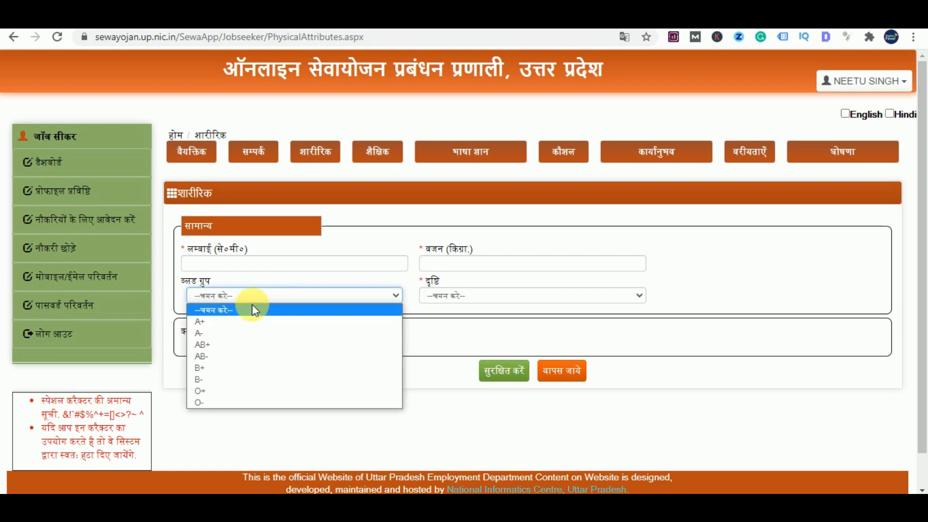
click(225, 322)
click(462, 294)
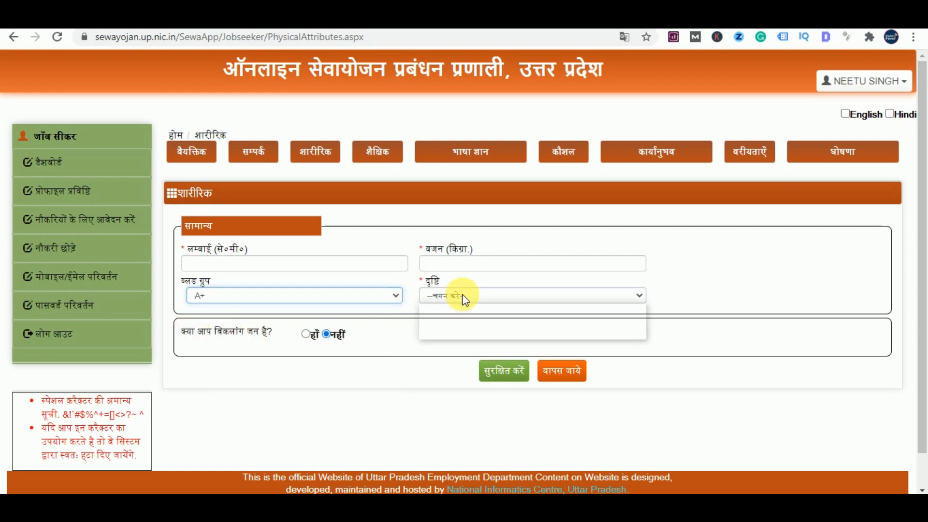
click(448, 320)
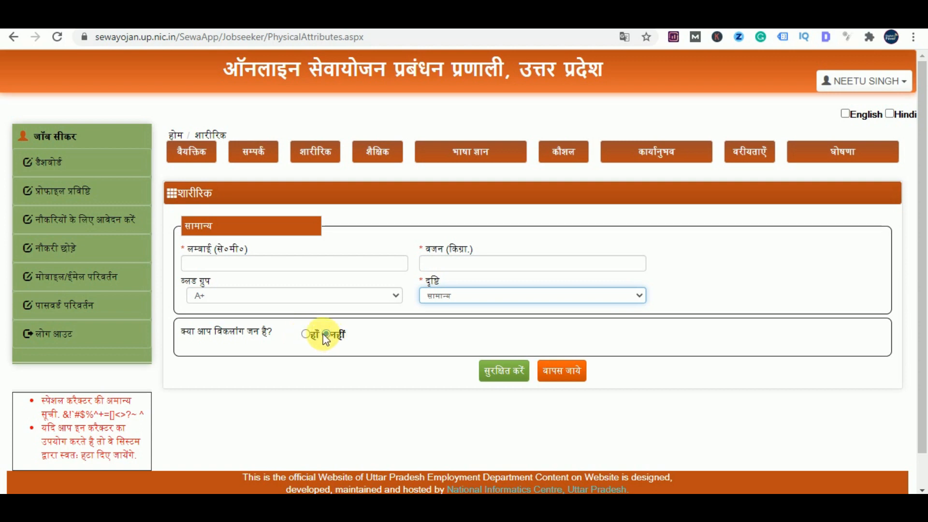
Enter height 165 cm and weight 61 kg, then go to the शैक्षिक section
click(239, 271)
text(165)
click(452, 265)
text(61)
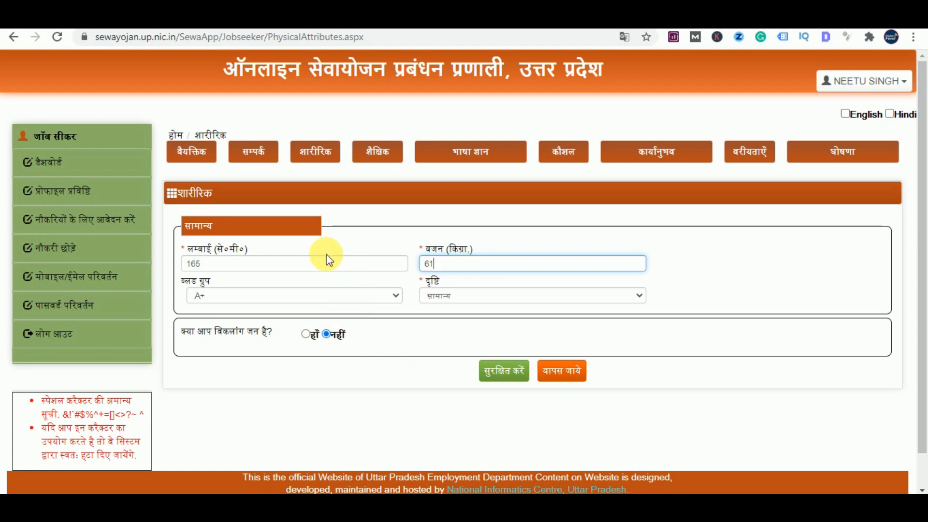
click(389, 154)
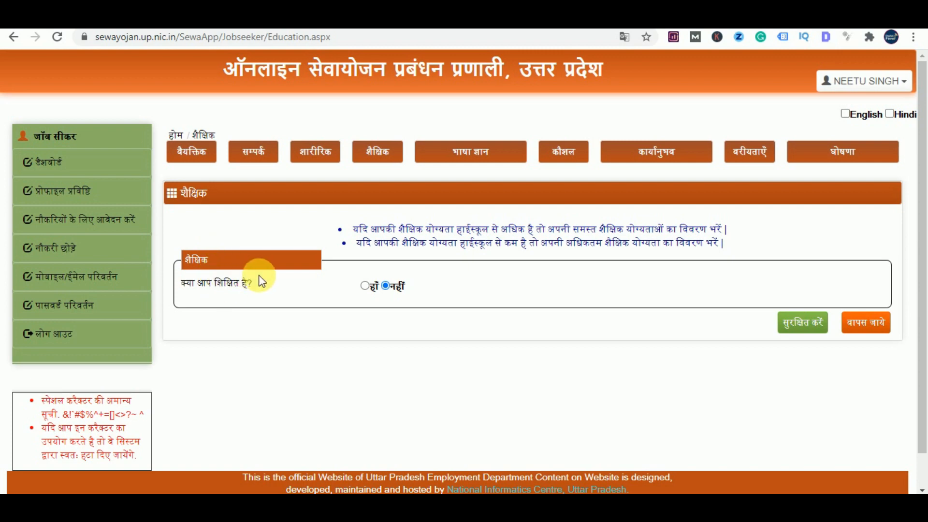
Answer हाँ for educated, choose स्नातक as the highest level, and add a new qualification
click(366, 286)
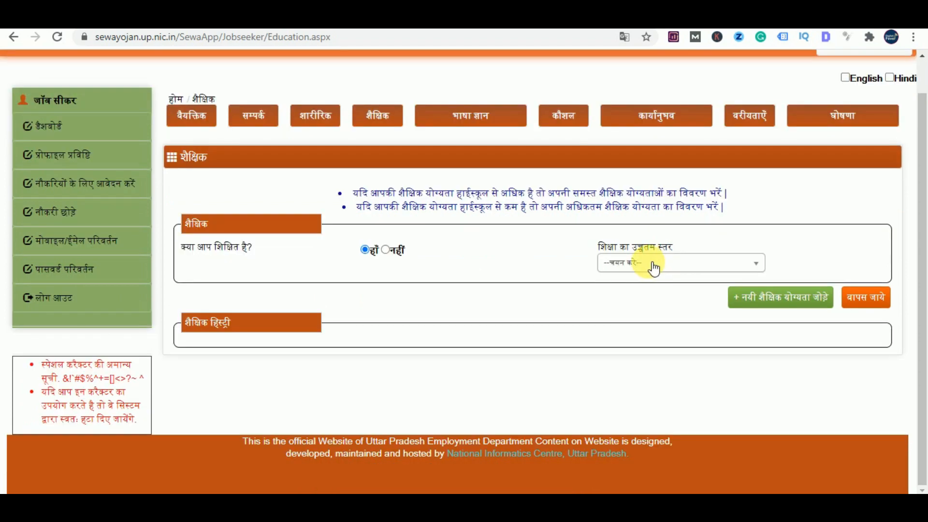
click(653, 267)
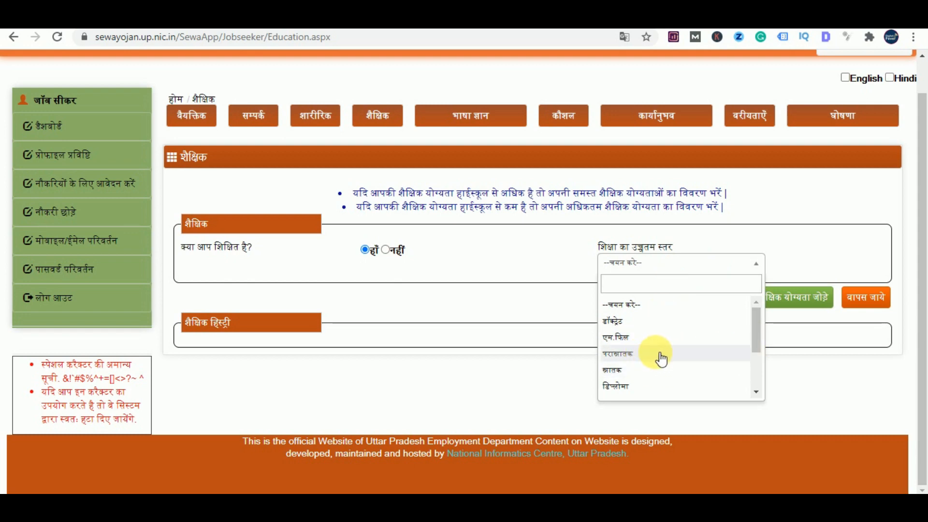
scroll(661, 359, down, 3)
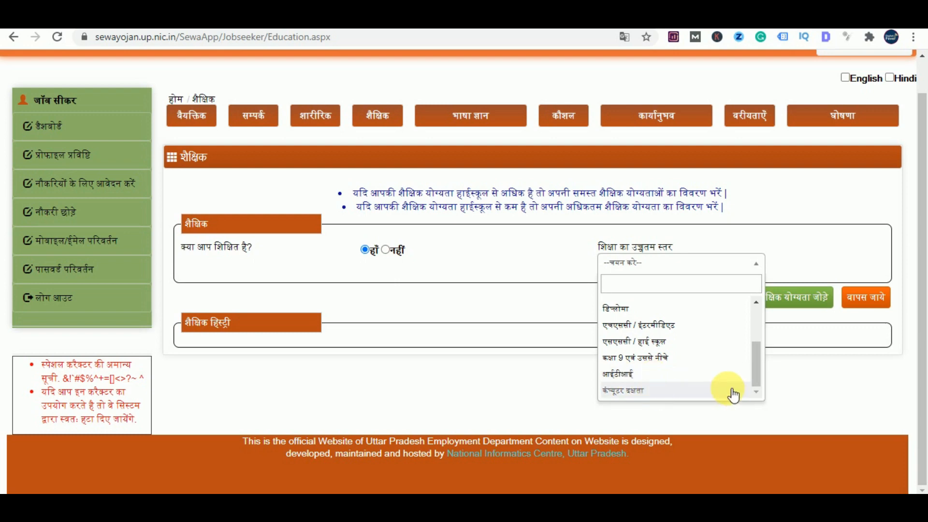
scroll(701, 356, up, 3)
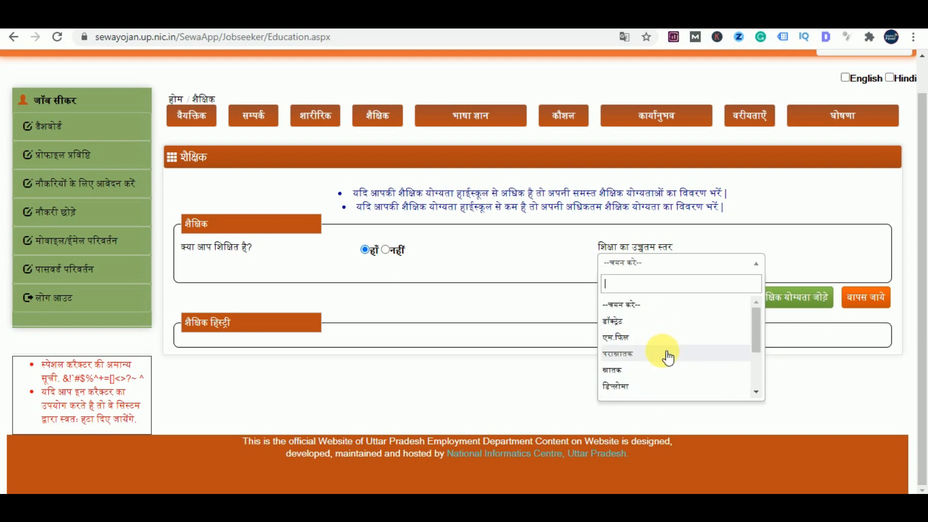
click(612, 371)
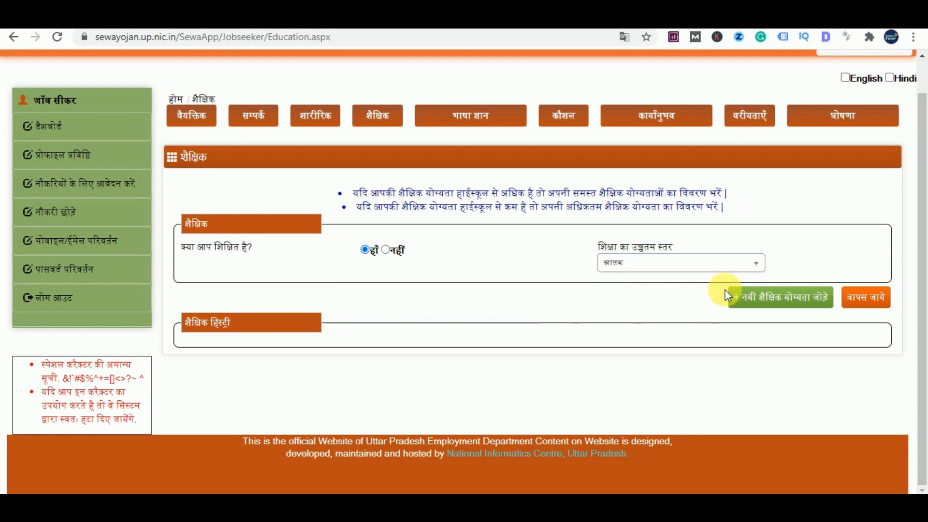
click(756, 302)
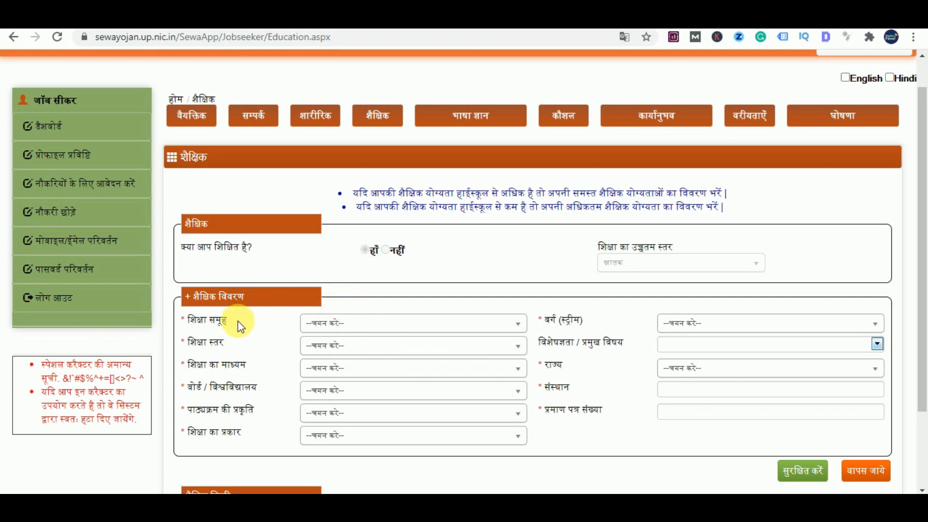
Set the qualification group to स्नातक with कला as the stream
click(387, 325)
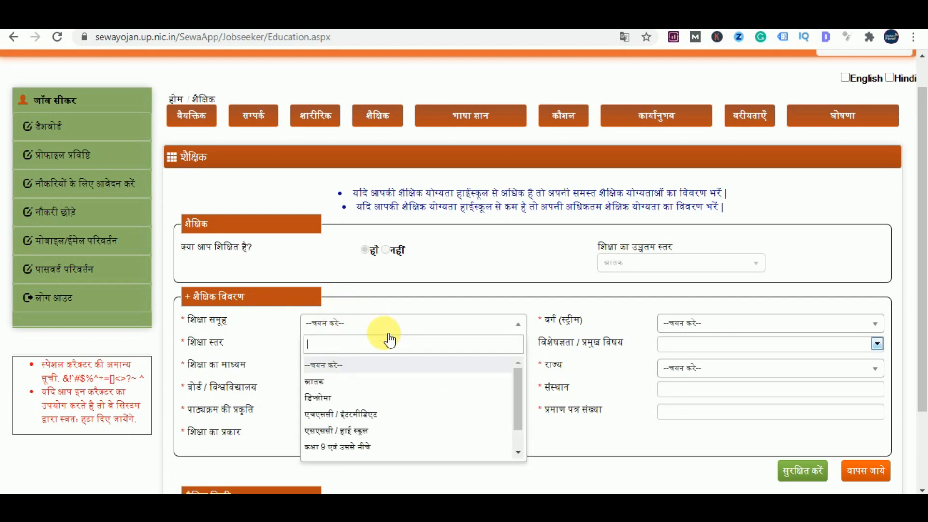
click(345, 384)
click(768, 323)
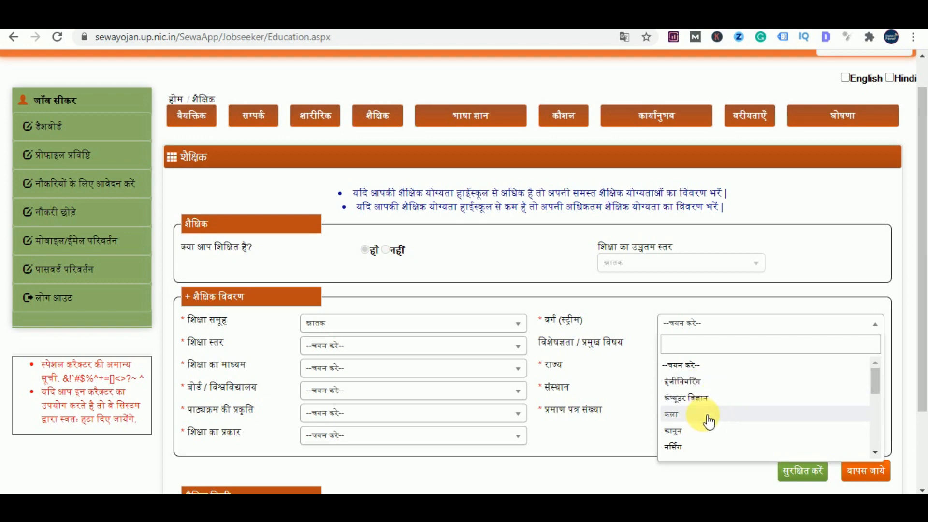
scroll(708, 422, down, 5)
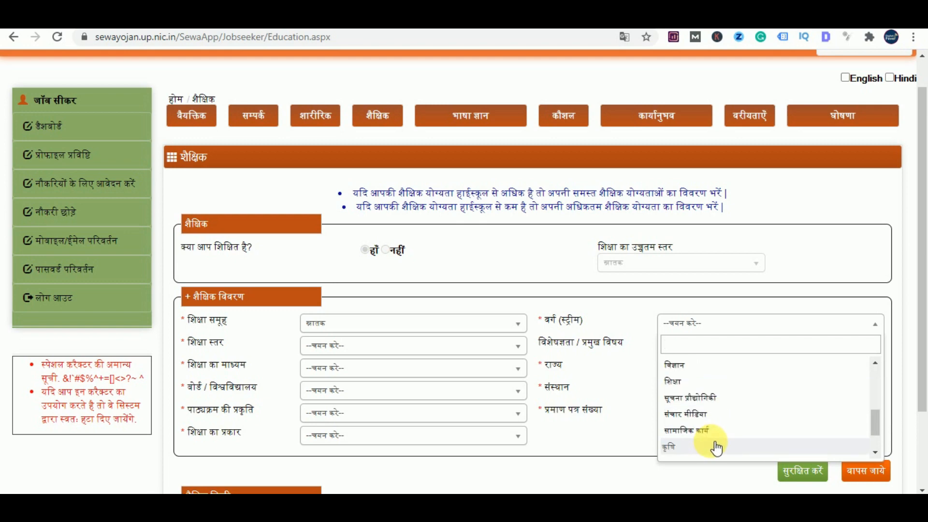
scroll(716, 447, down, 2)
scroll(716, 445, up, 8)
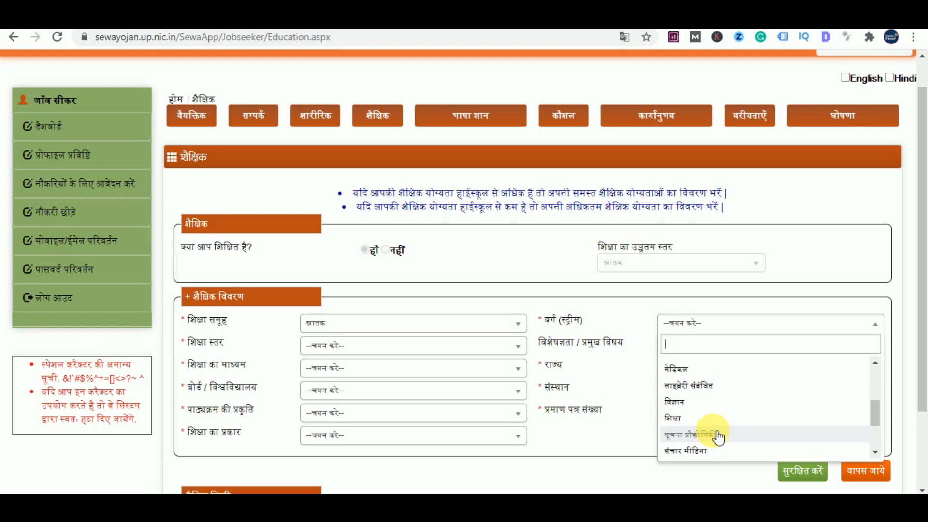
click(674, 370)
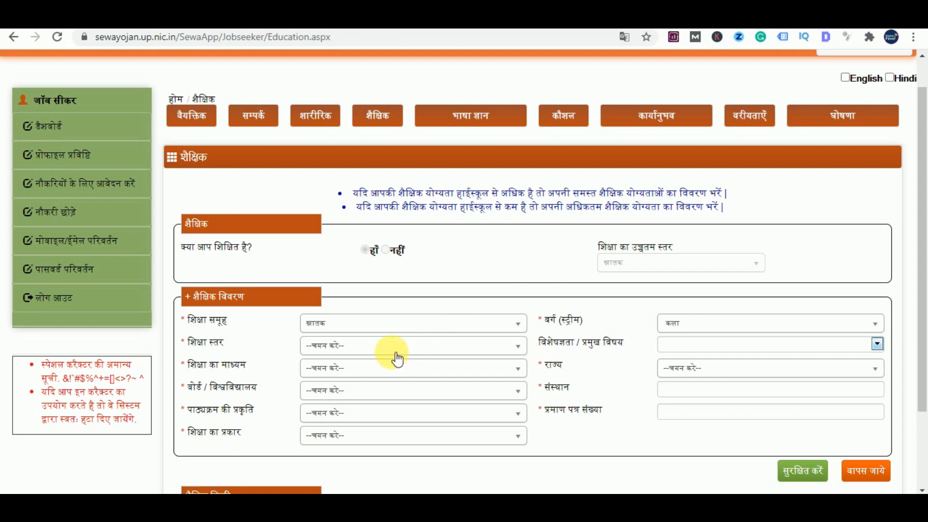
Choose बी०ए० as the education level
click(358, 351)
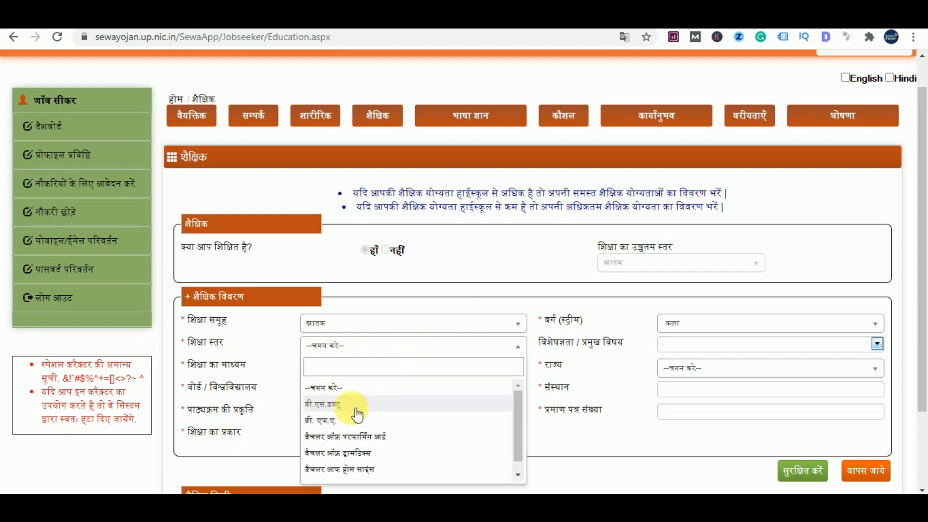
scroll(397, 423, down, 1)
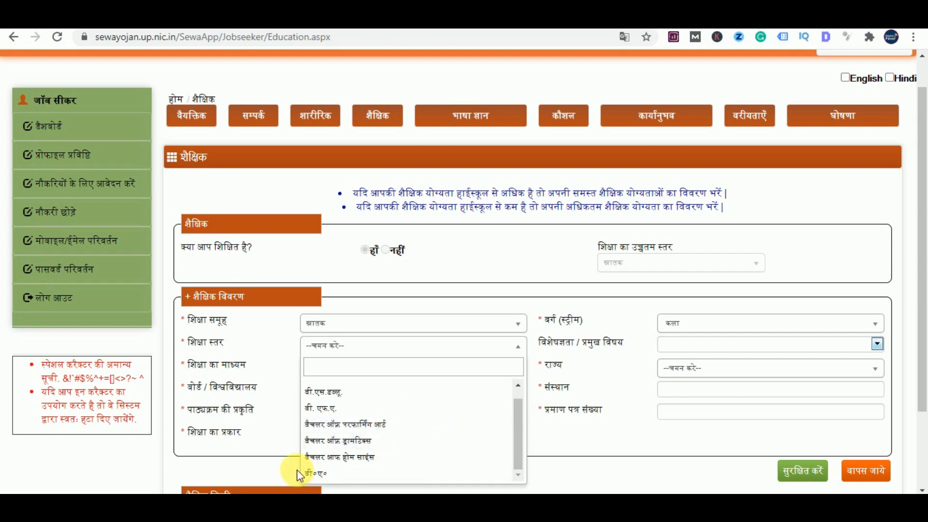
click(311, 473)
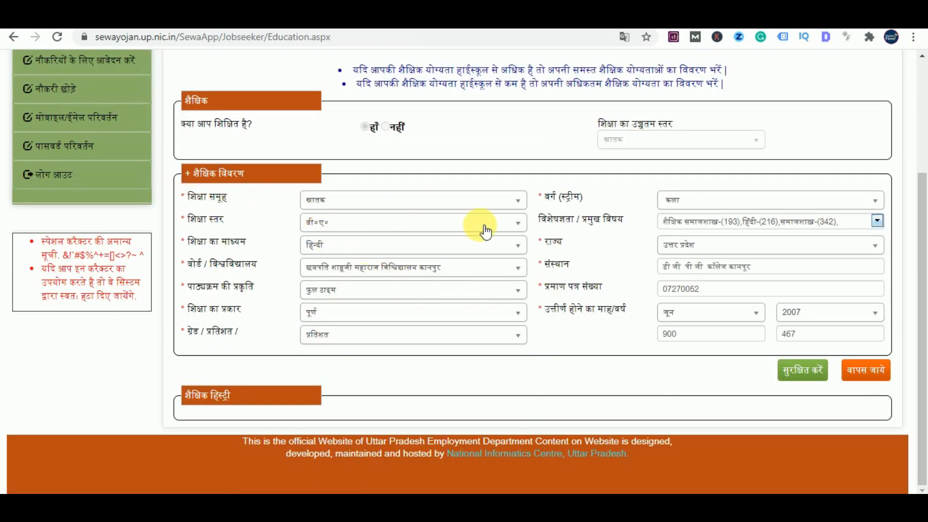
click(518, 209)
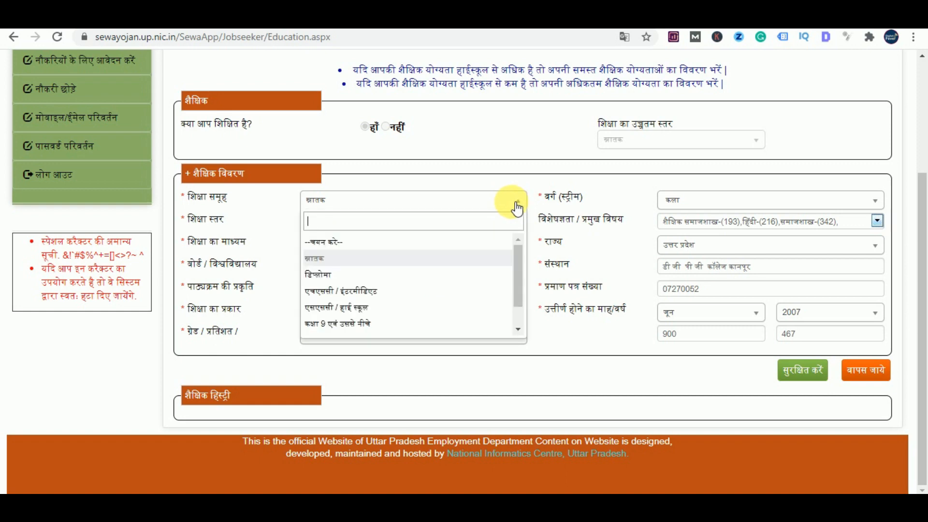
click(522, 207)
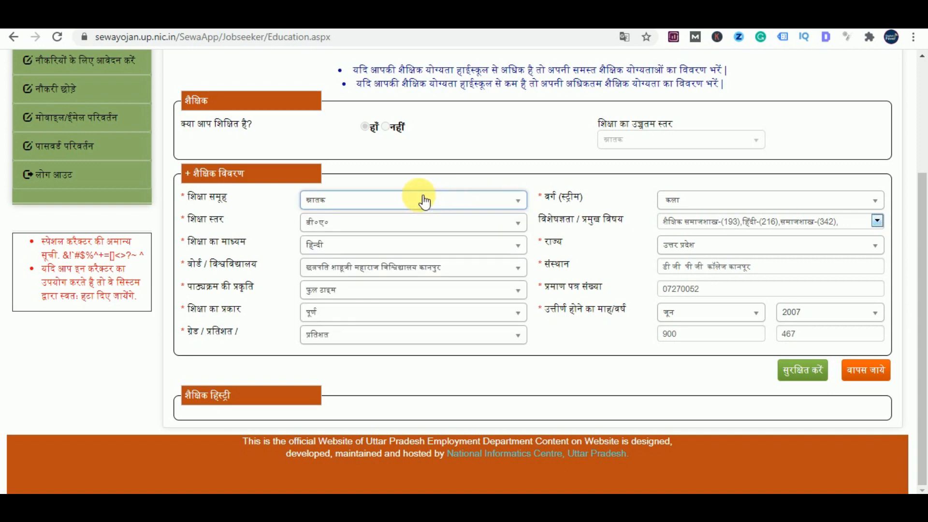
click(478, 223)
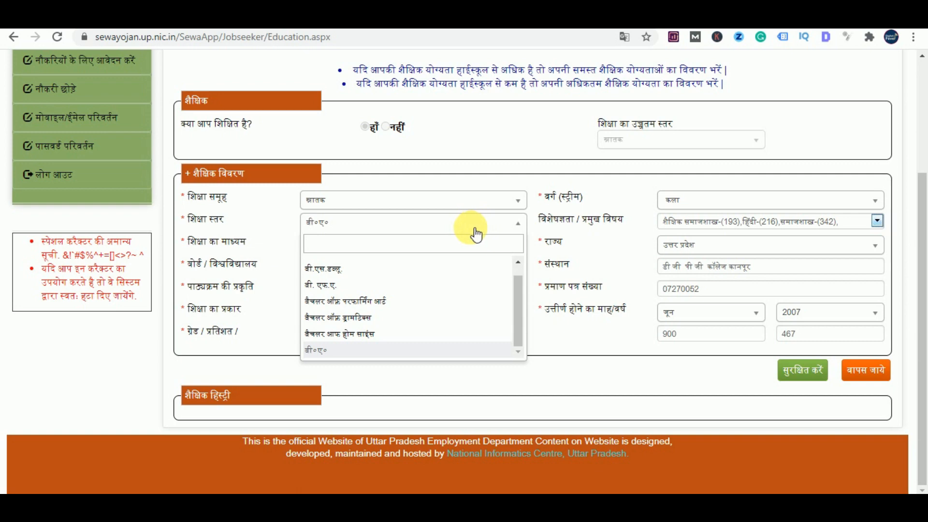
scroll(441, 274, up, 5)
click(501, 224)
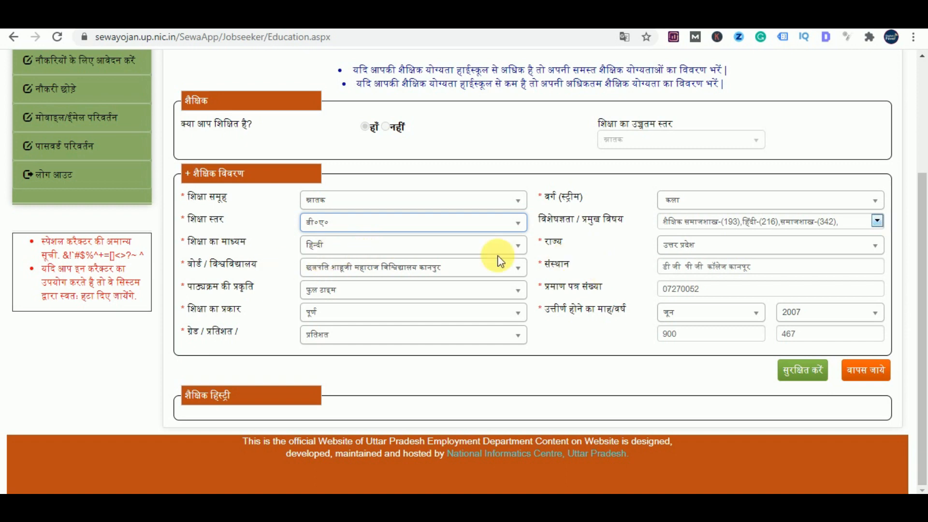
click(524, 251)
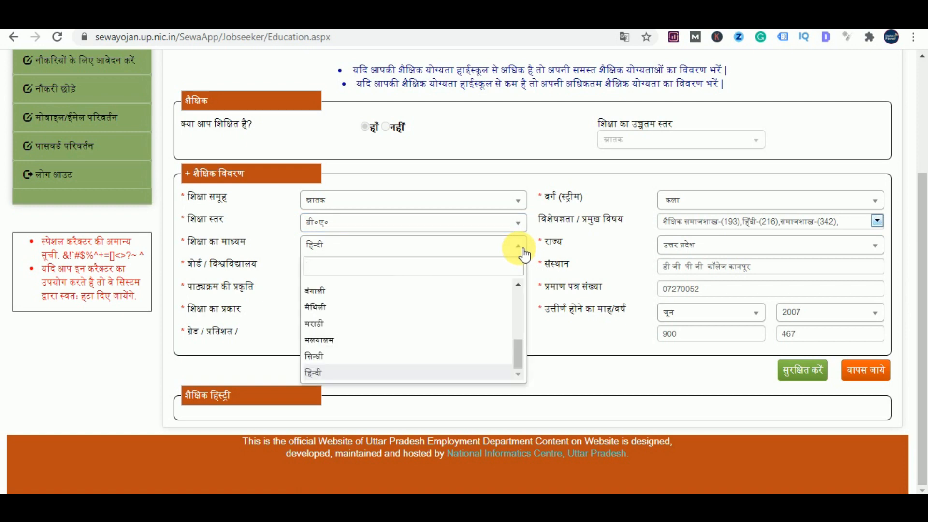
click(524, 251)
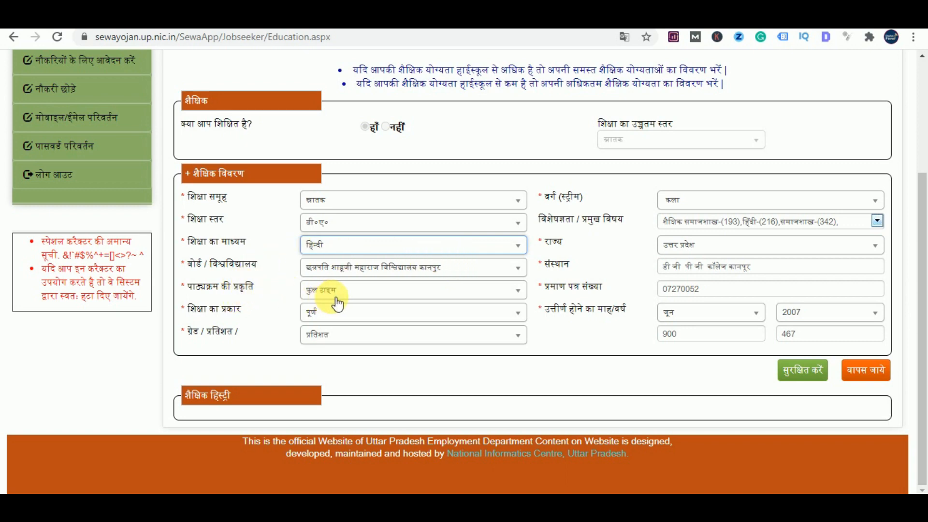
click(514, 301)
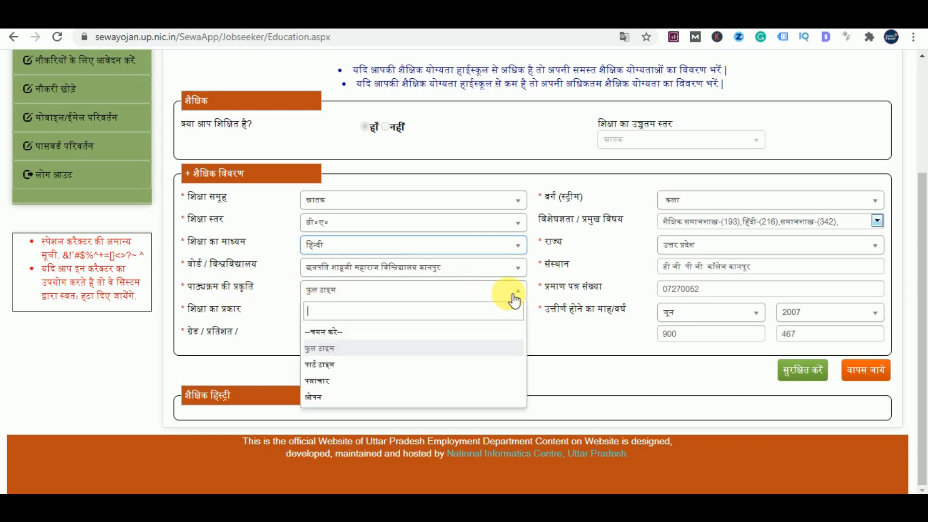
click(514, 300)
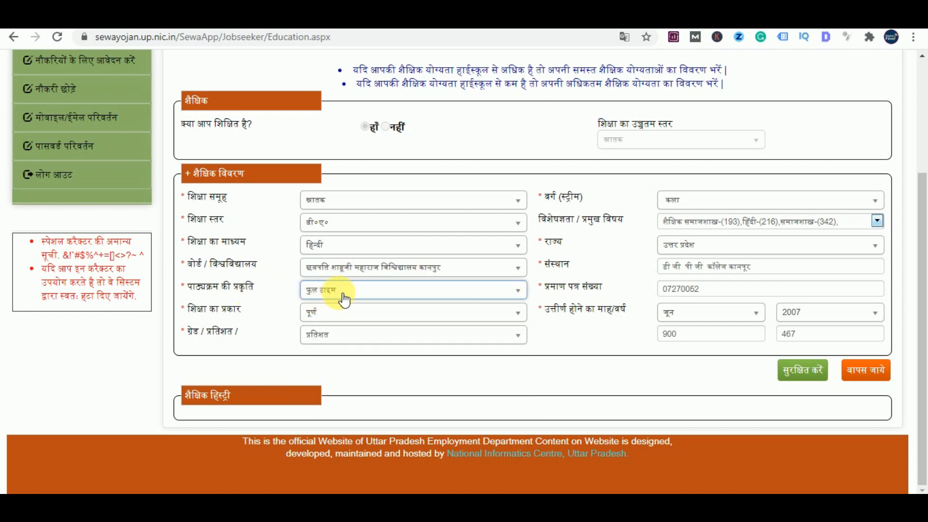
click(519, 321)
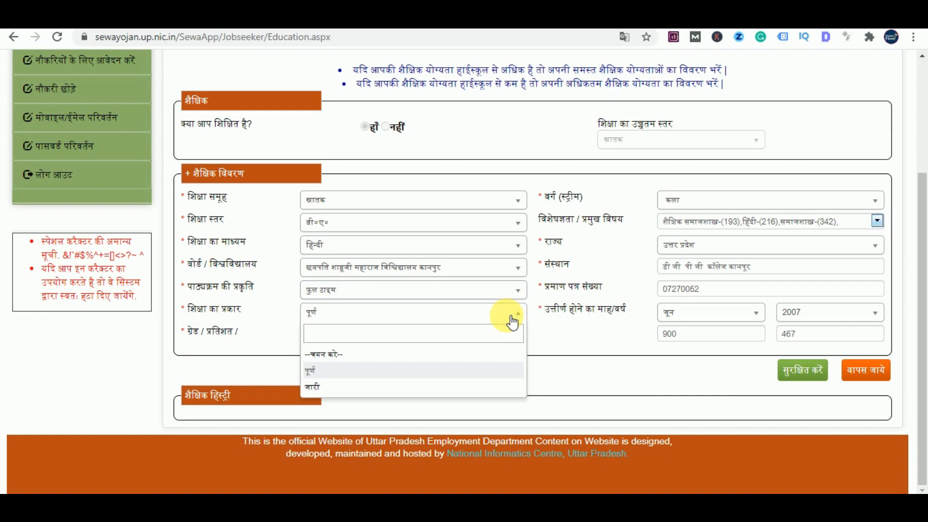
click(516, 322)
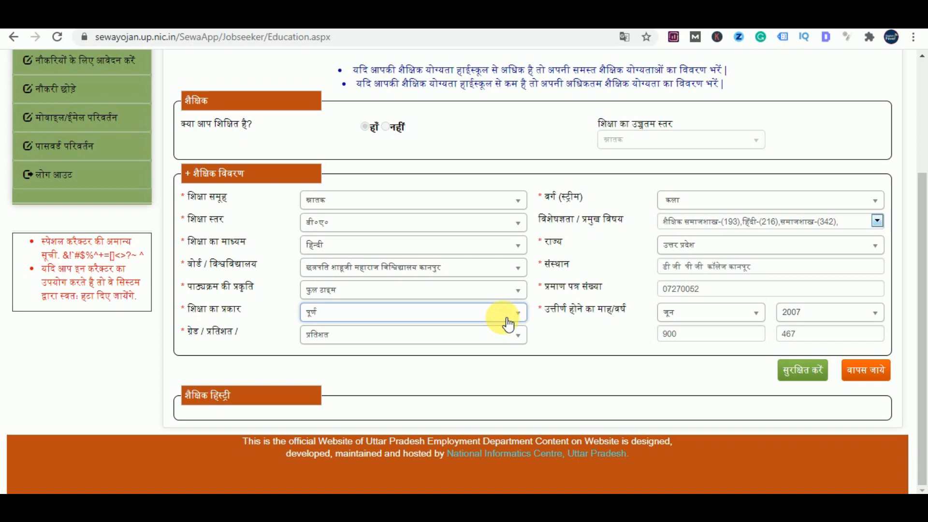
click(519, 335)
click(518, 337)
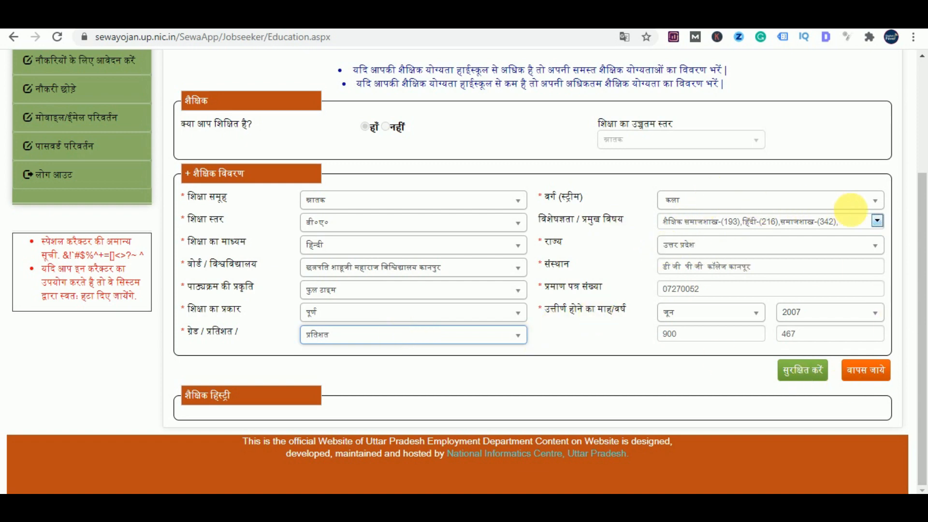
click(882, 207)
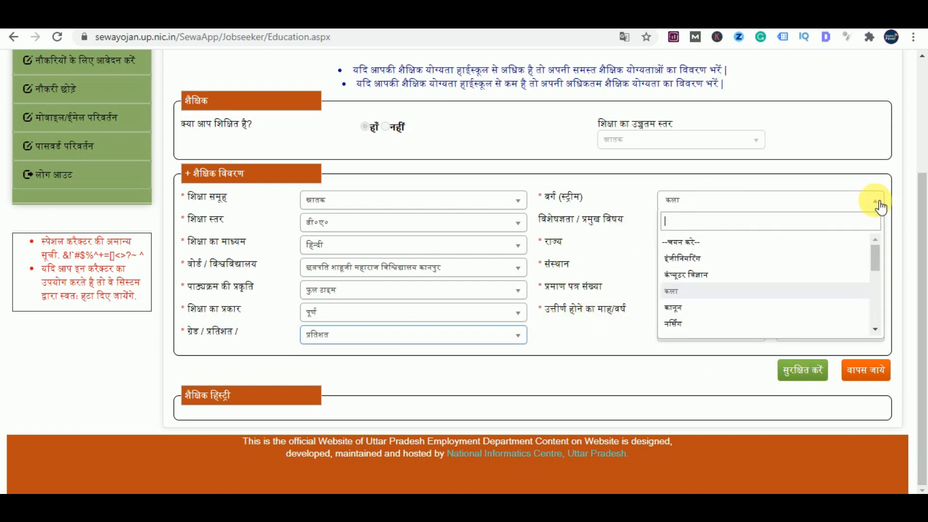
click(874, 207)
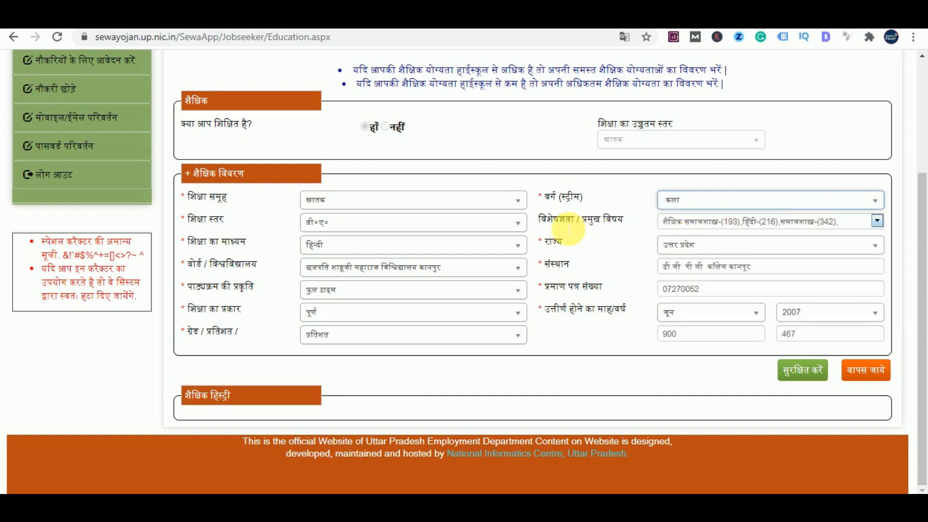
click(877, 222)
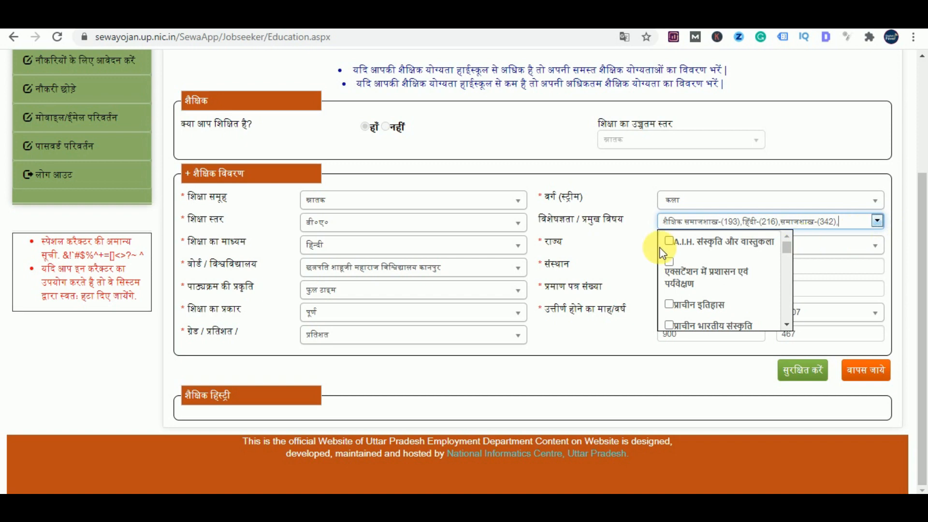
click(847, 244)
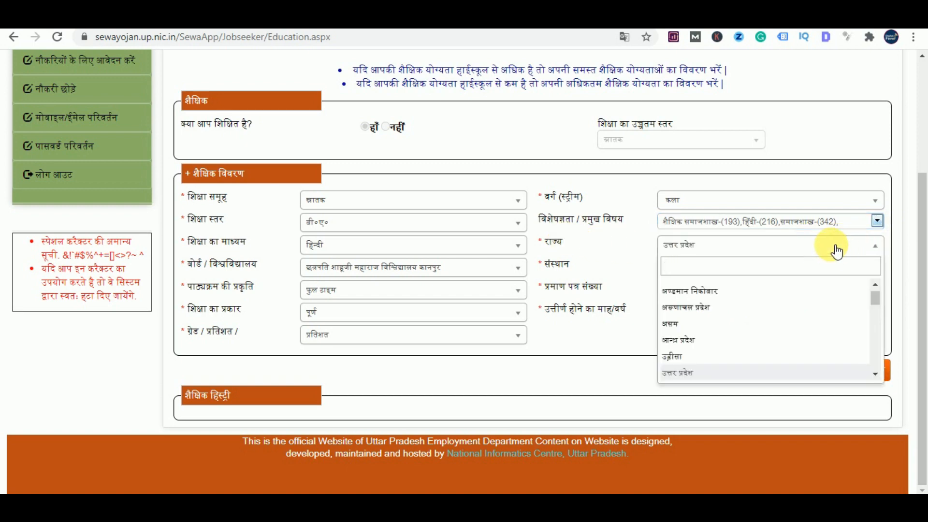
click(831, 247)
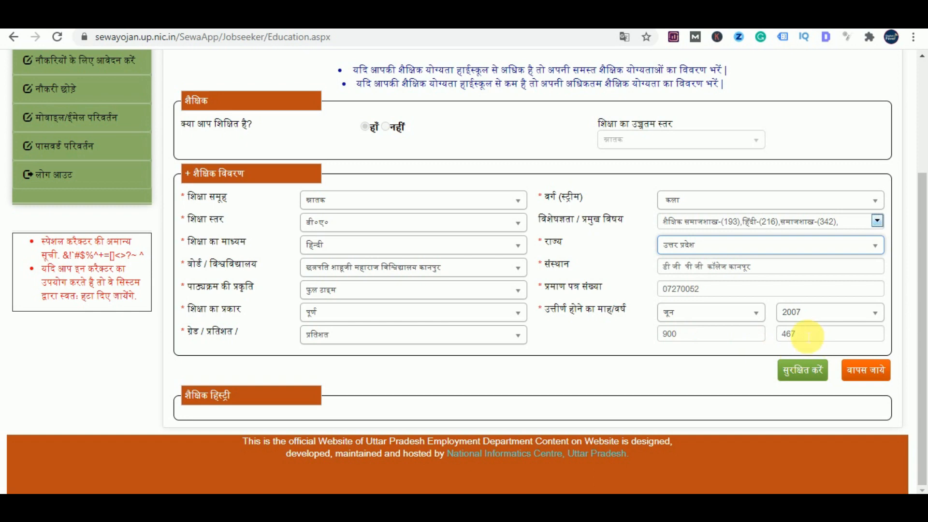
scroll(404, 301, up, 3)
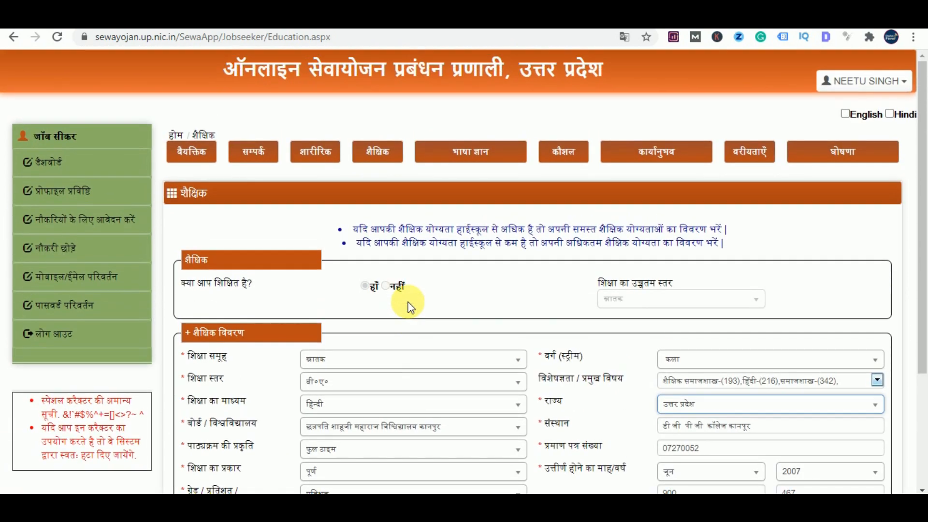
View the भाषा ज्ञान section listing Hindi, then head to the कौशल section
click(478, 154)
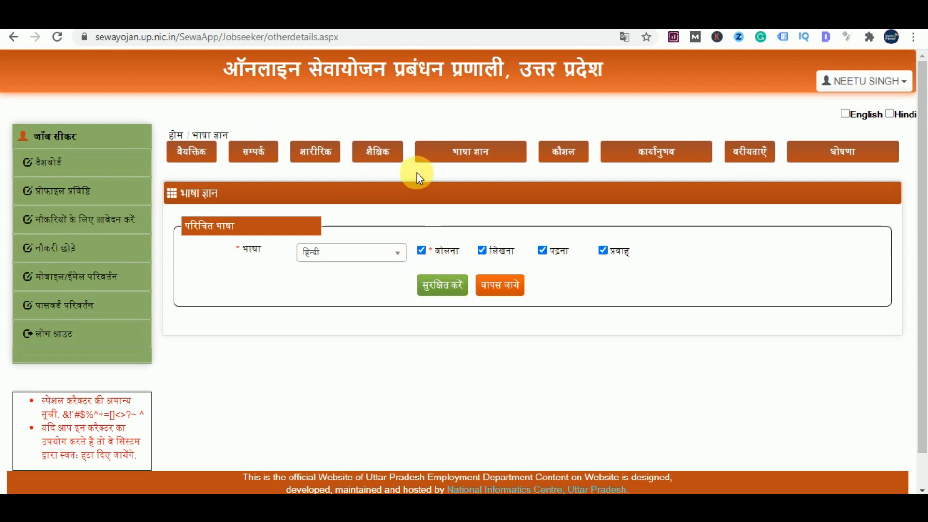
click(566, 156)
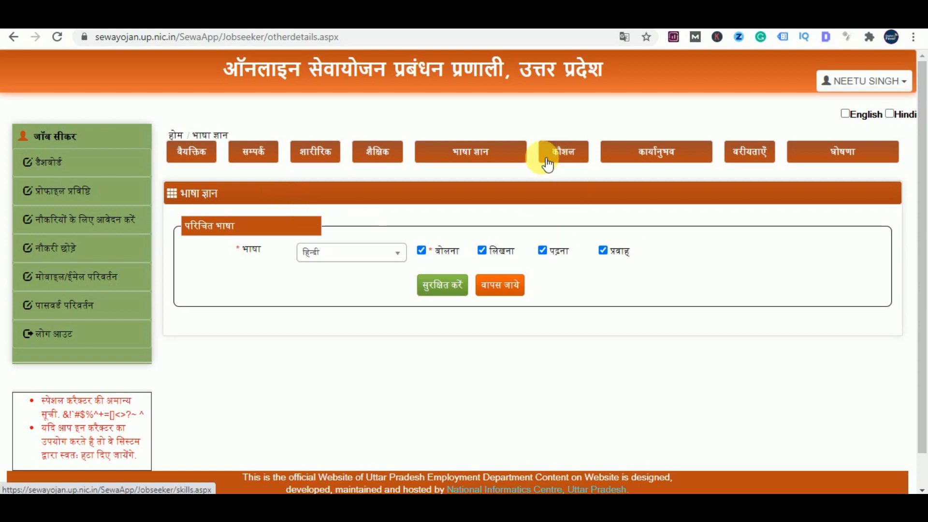
Answer नहीं for vocational skills, pass through कार्यानुभव, and reach the वरीयताएँ section
click(566, 155)
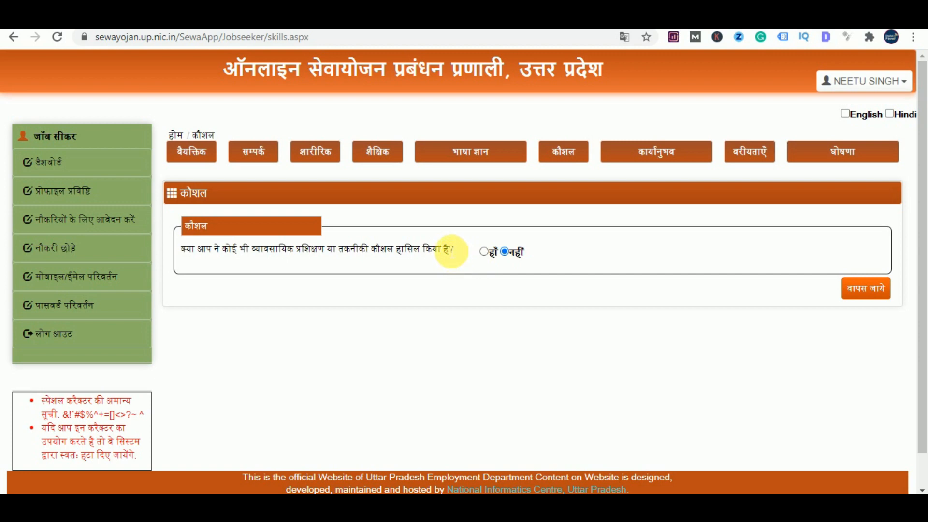
click(489, 256)
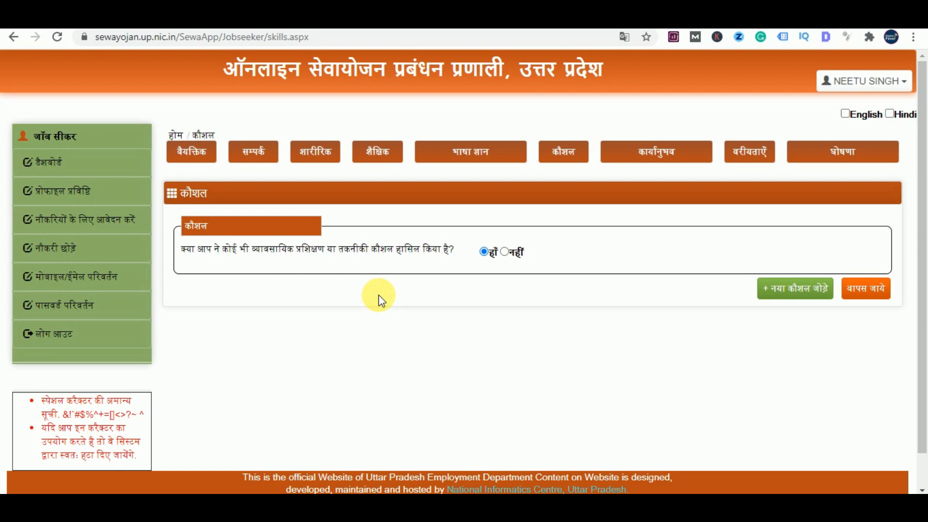
click(504, 252)
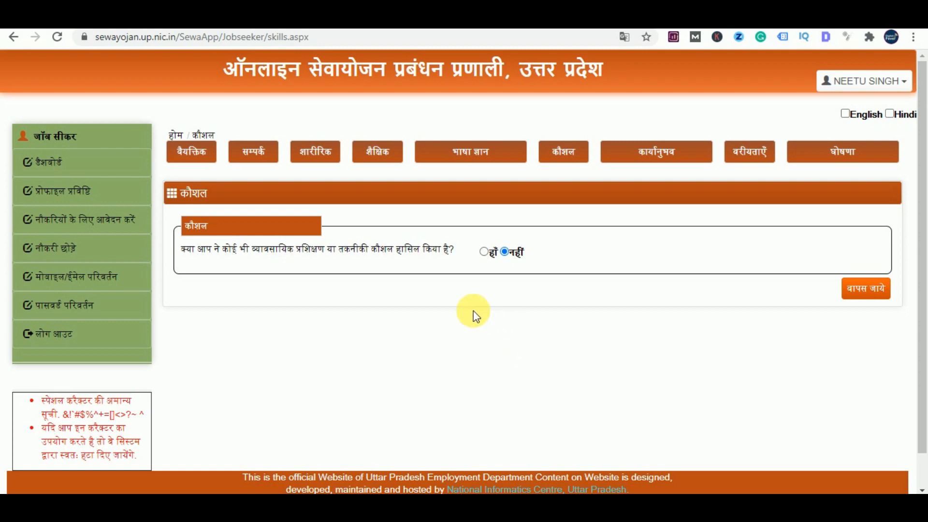
click(665, 164)
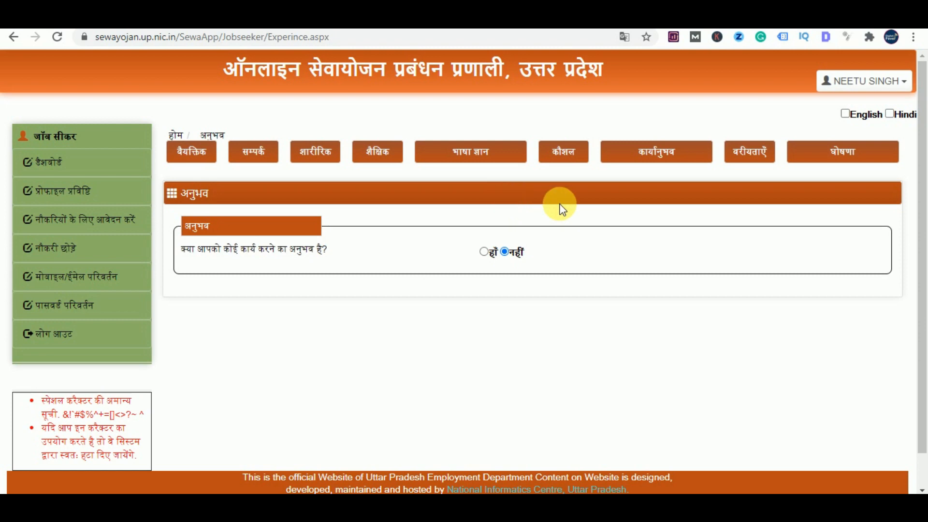
click(754, 152)
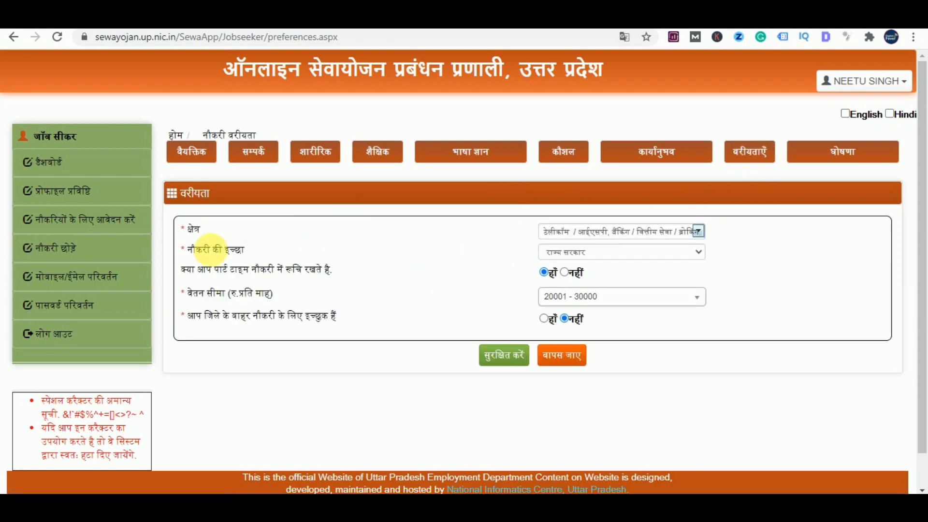
Choose समस्त as the job wanted, keep the 20001 - 30000 salary range, then open घोषणा
click(706, 232)
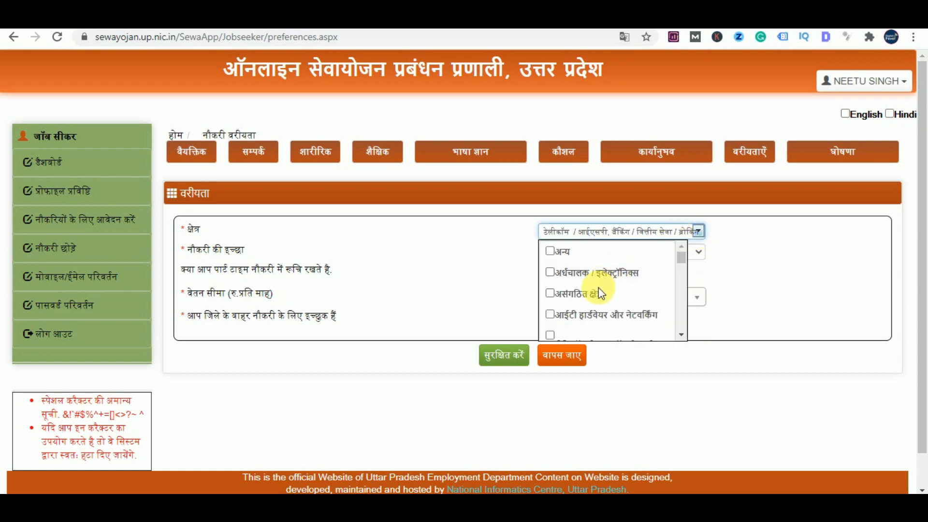
scroll(608, 302, down, 5)
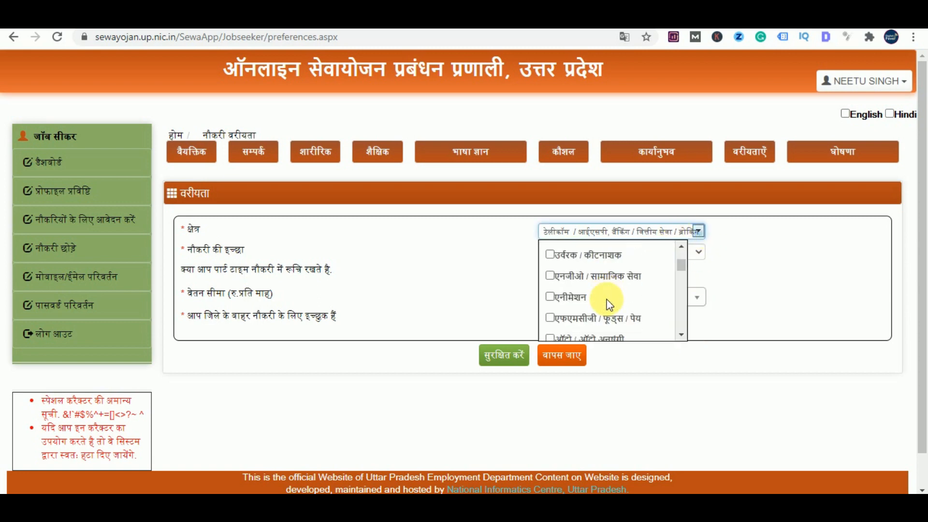
scroll(605, 298, down, 1)
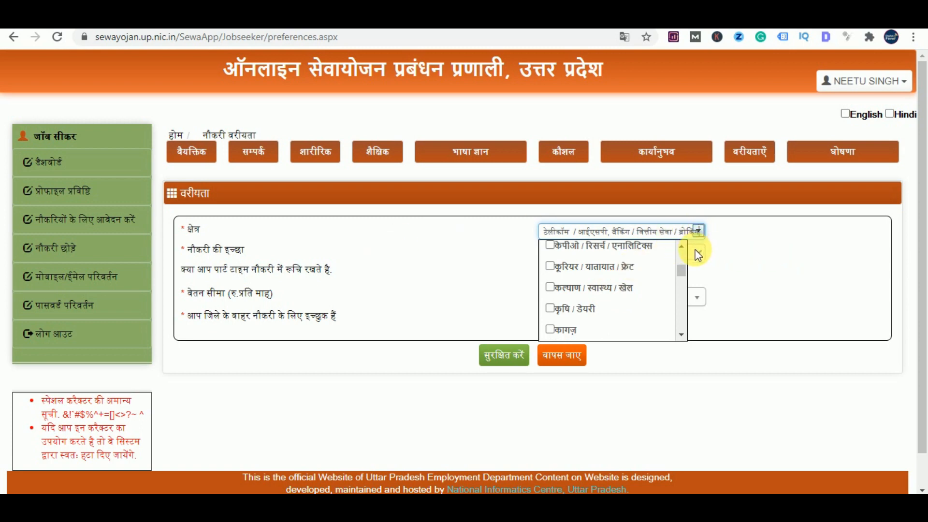
click(698, 252)
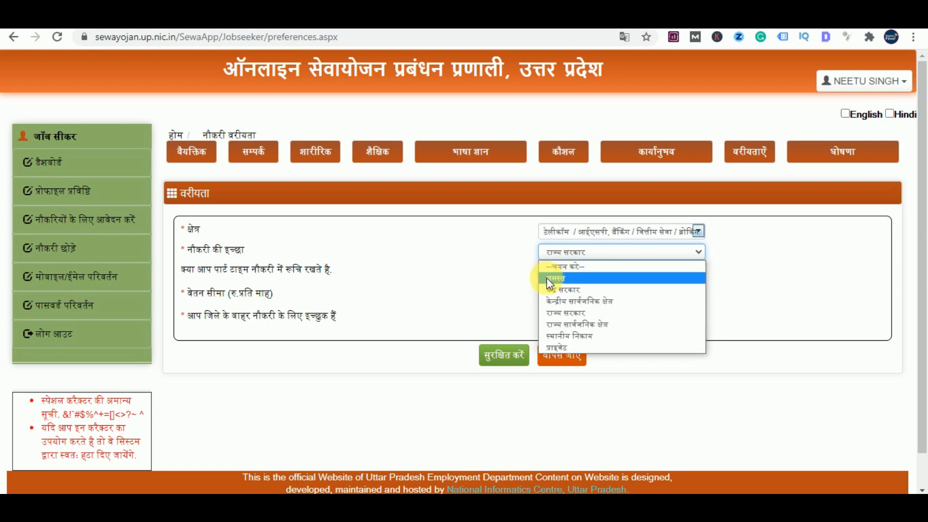
click(559, 280)
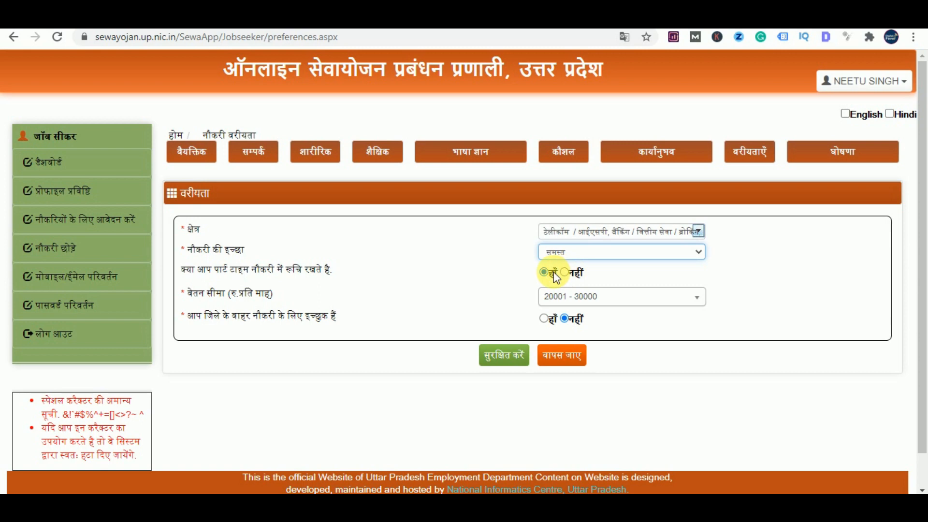
click(701, 300)
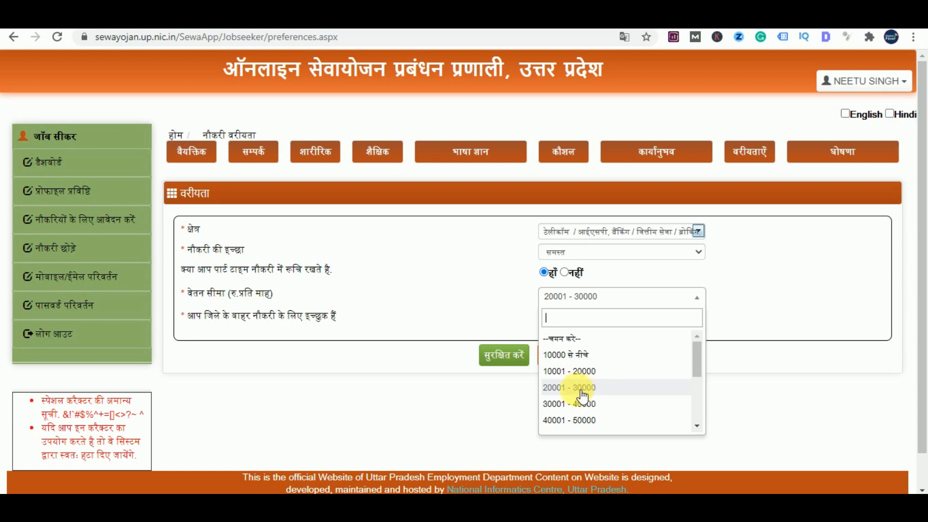
click(702, 301)
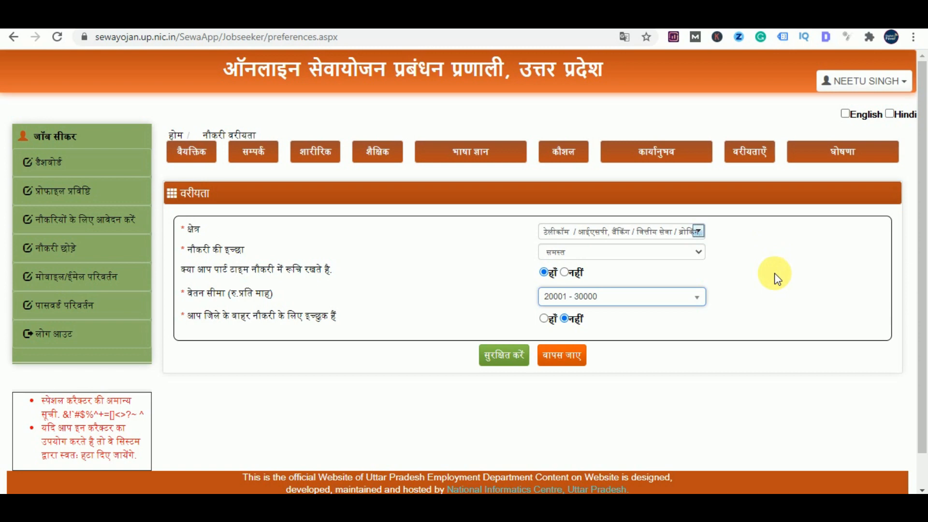
click(841, 156)
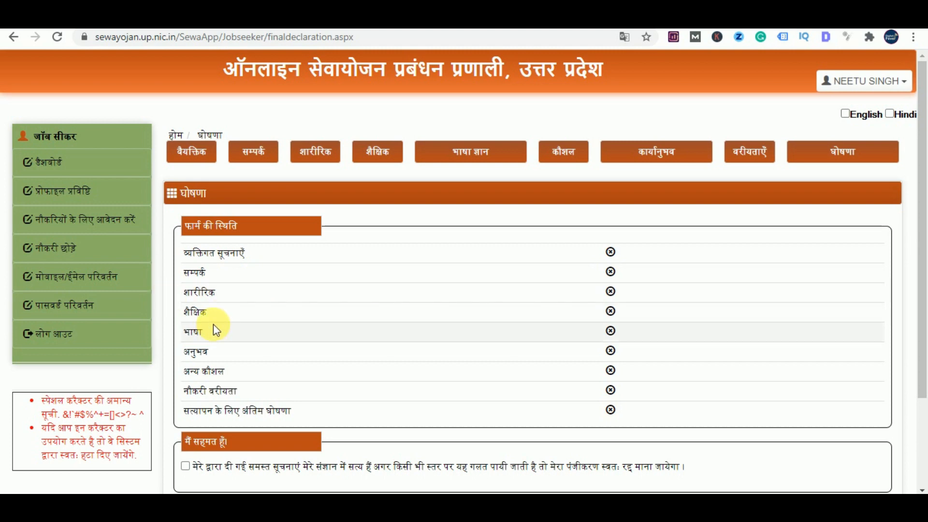
Tick the मैं सहमत हूँ declaration checkbox and save it with सुरक्षित करें
scroll(488, 374, down, 2)
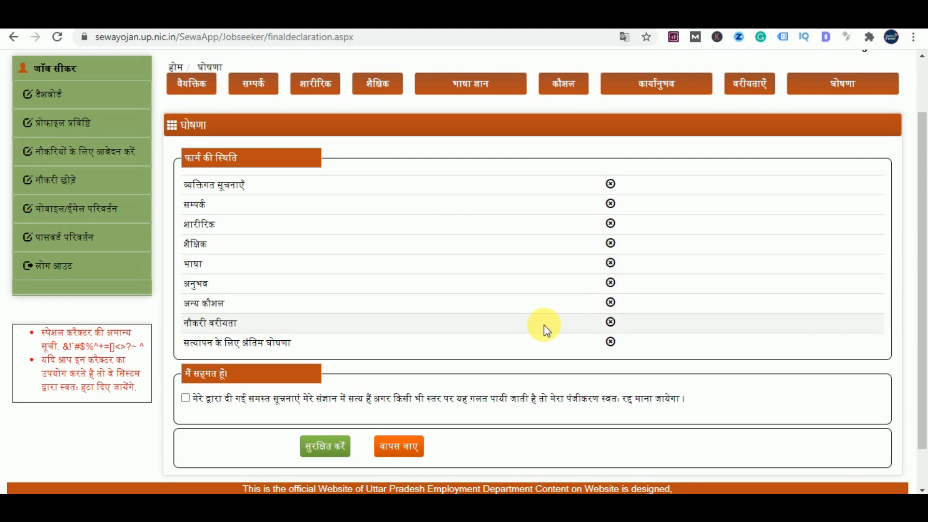
scroll(549, 330, down, 1)
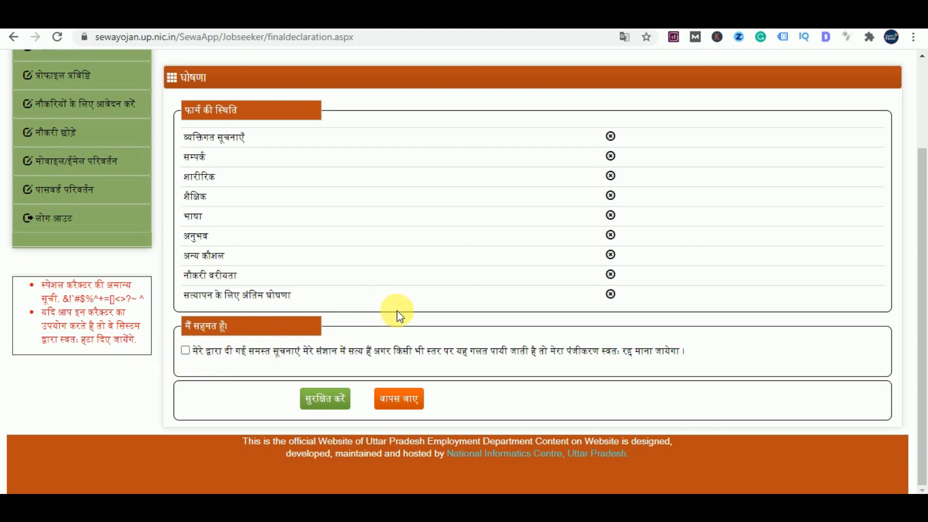
scroll(410, 321, up, 2)
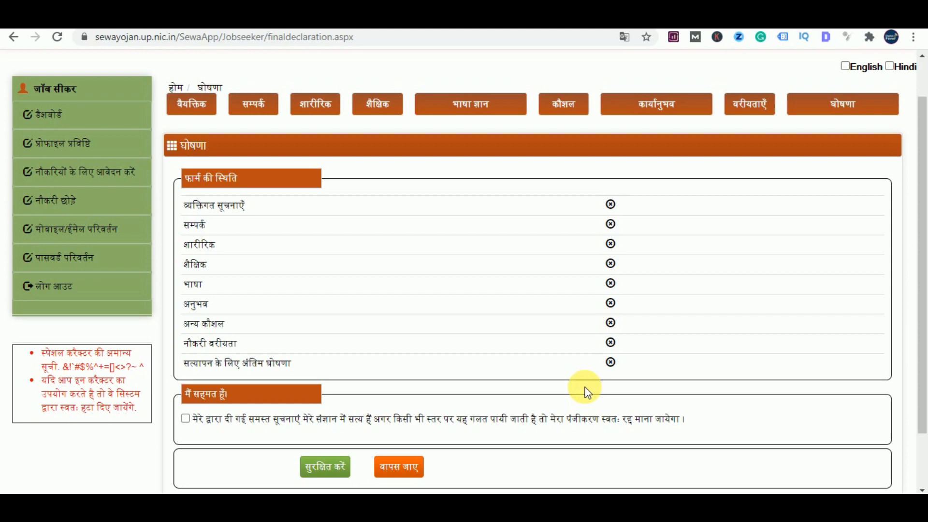
scroll(586, 390, down, 2)
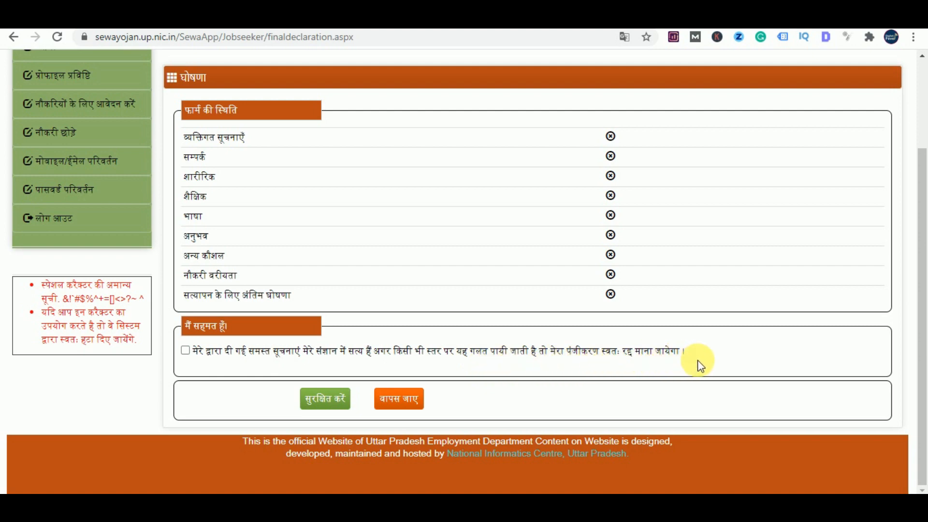
click(186, 351)
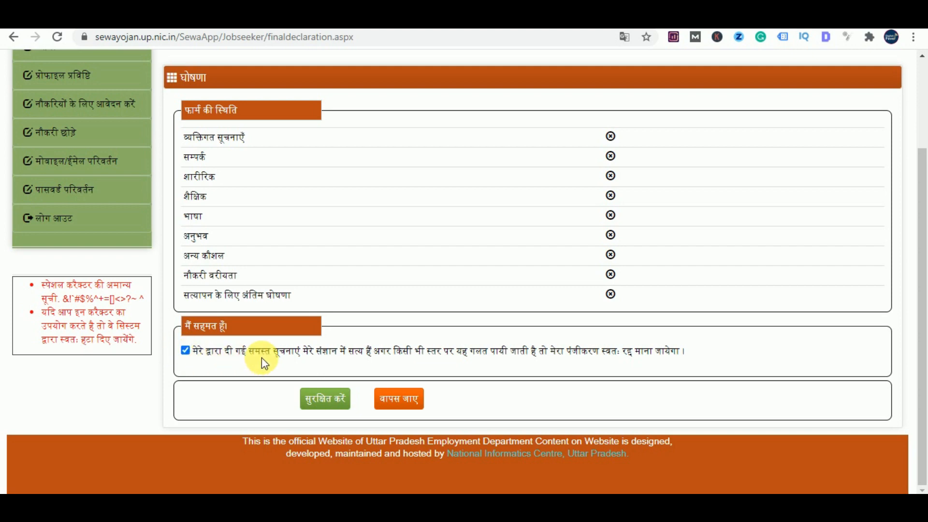
scroll(356, 370, up, 3)
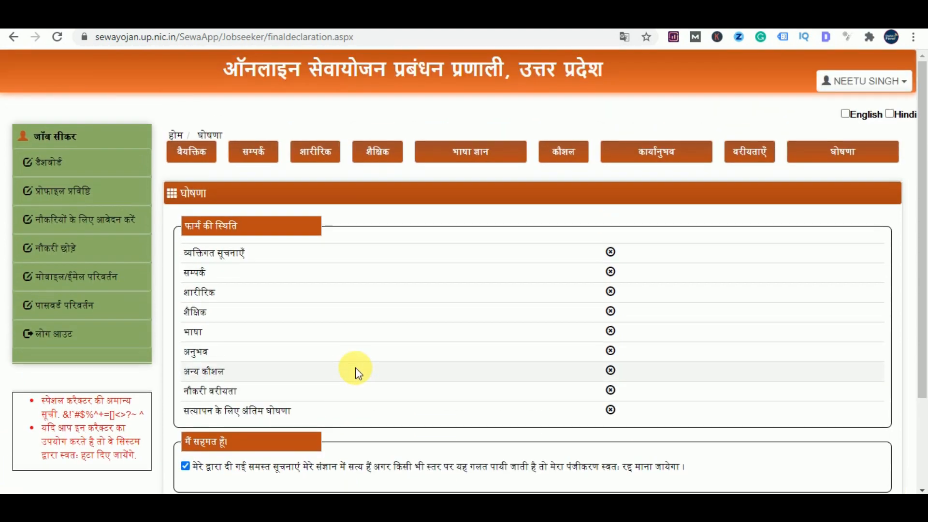
scroll(355, 369, down, 2)
click(320, 401)
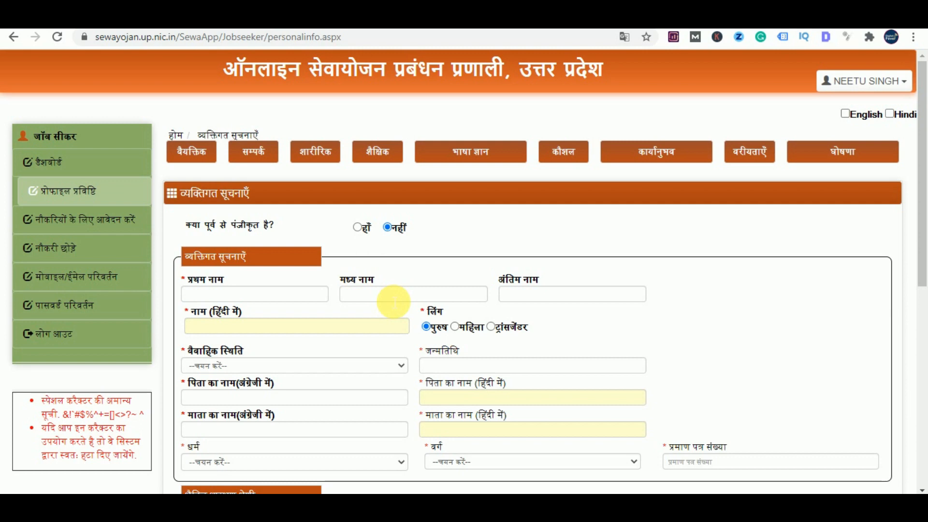
scroll(411, 307, down, 3)
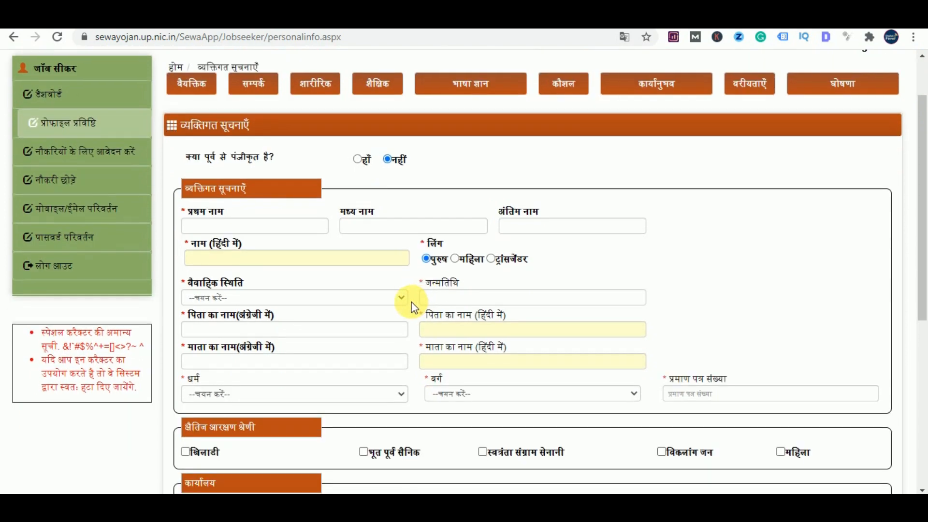
scroll(411, 307, up, 3)
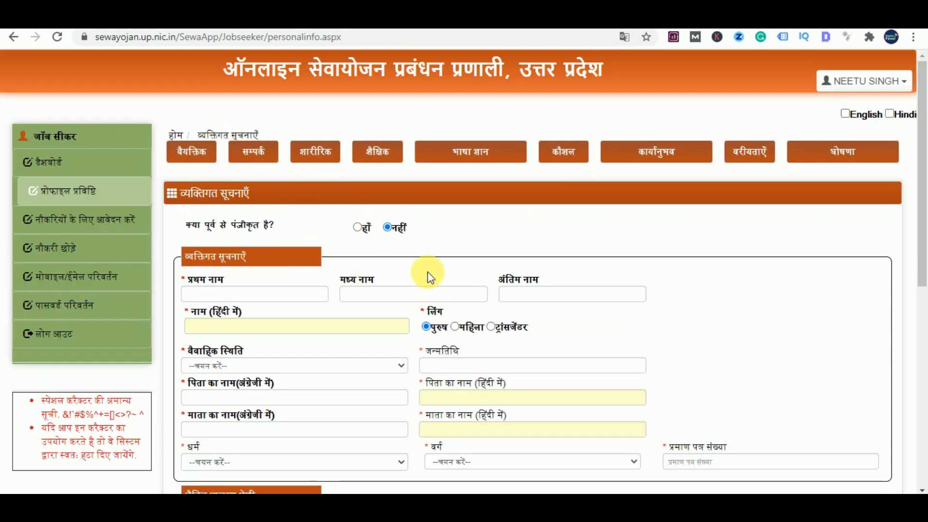
scroll(491, 288, down, 7)
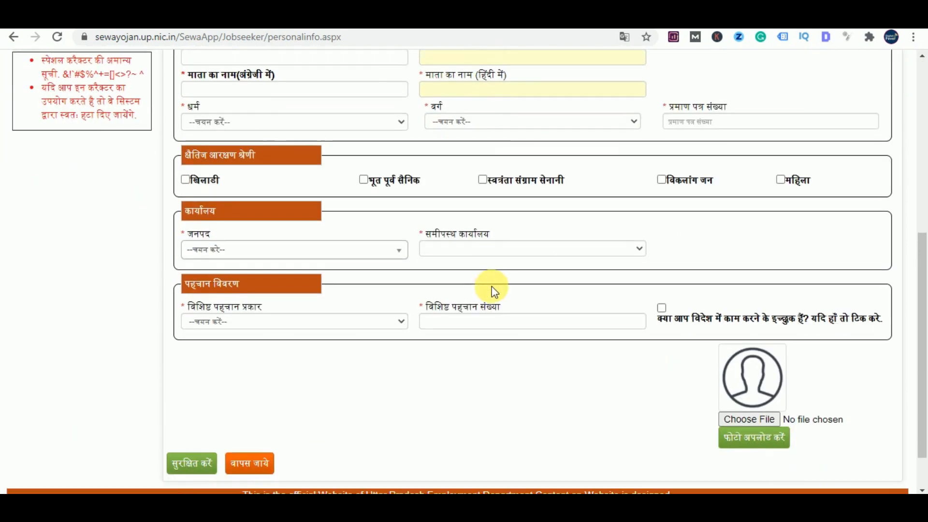
scroll(496, 302, down, 1)
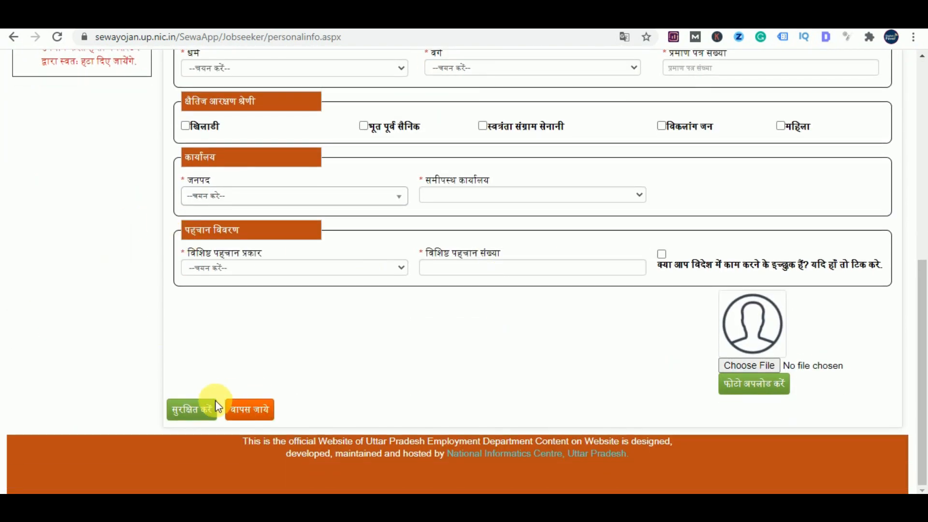
scroll(364, 348, up, 2)
scroll(364, 348, down, 1)
scroll(365, 352, down, 1)
scroll(406, 375, up, 7)
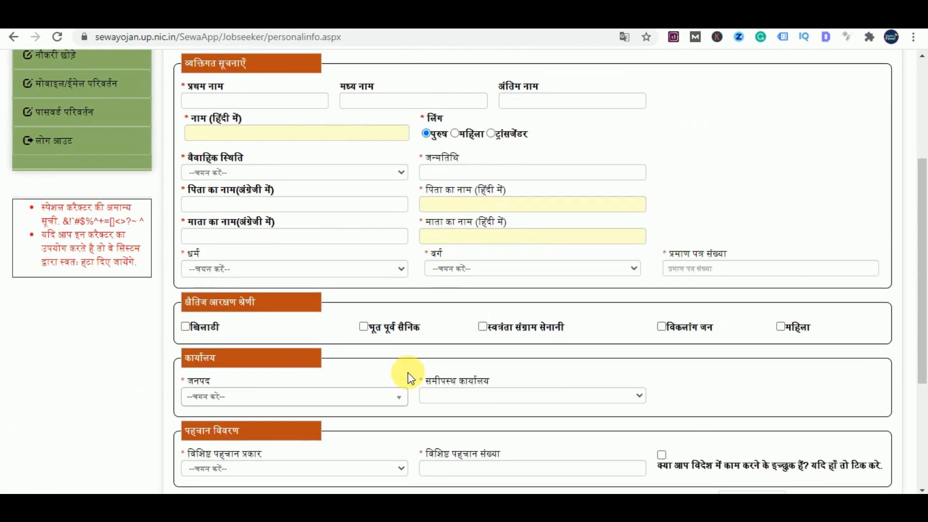
scroll(408, 377, up, 4)
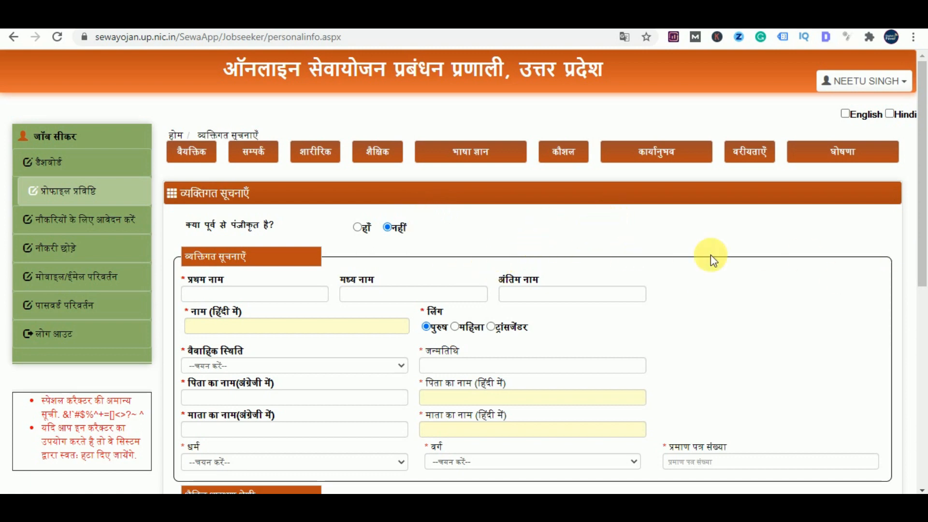
scroll(567, 293, down, 7)
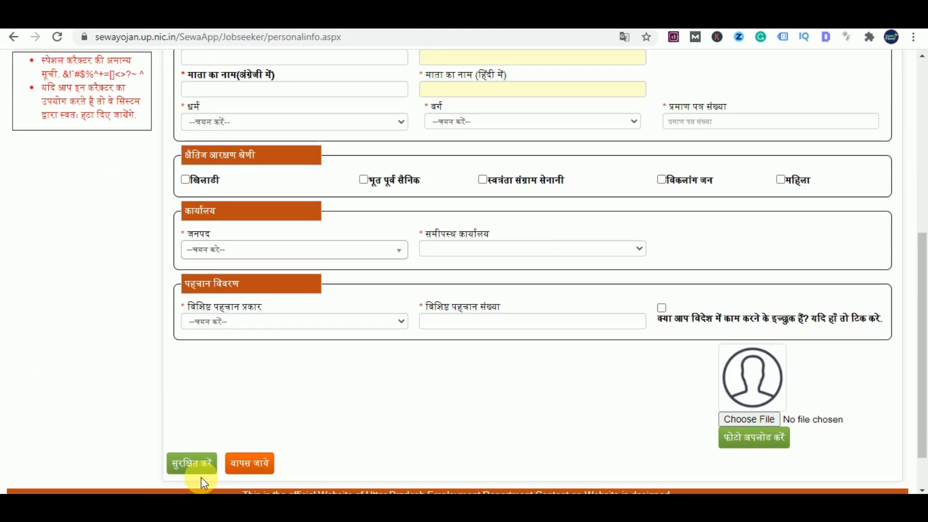
scroll(341, 321, up, 7)
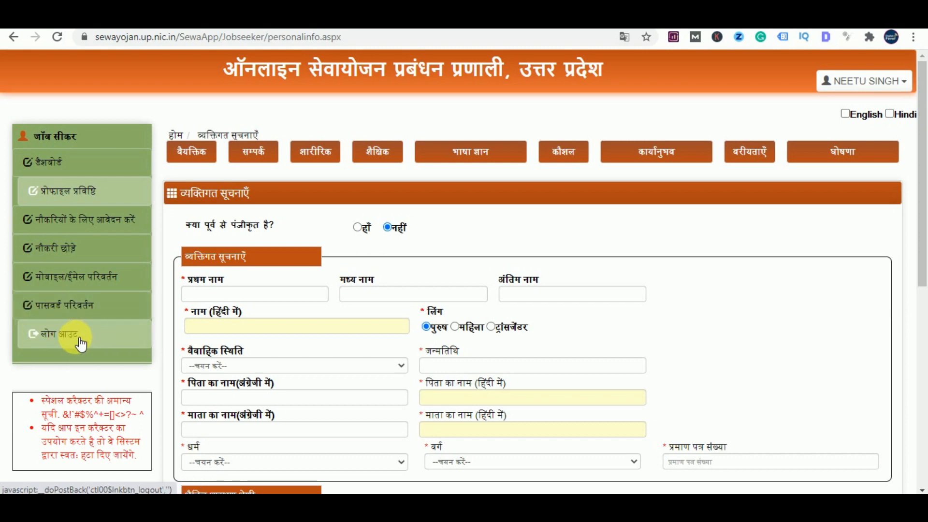
Open नौकरियों के लिए आवेदन करें and wait through four Page Unresponsive prompts until it loads
click(50, 279)
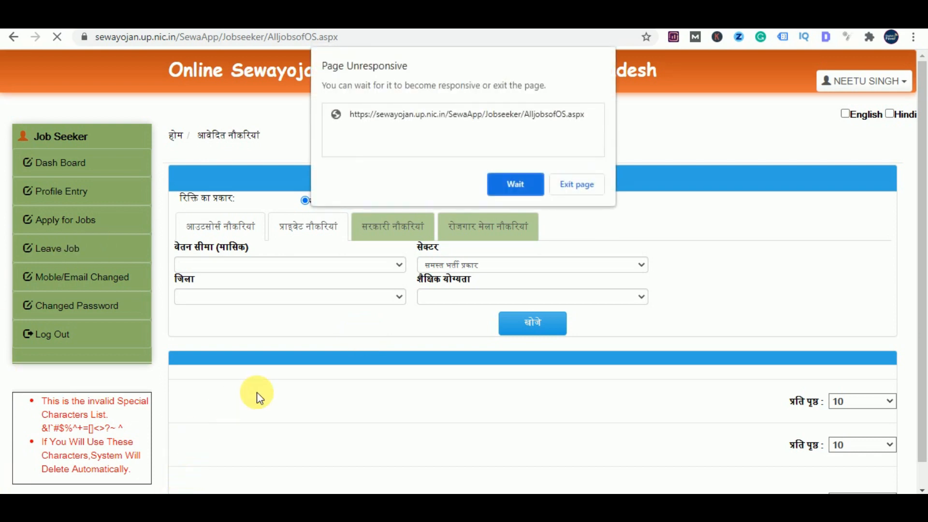
click(511, 186)
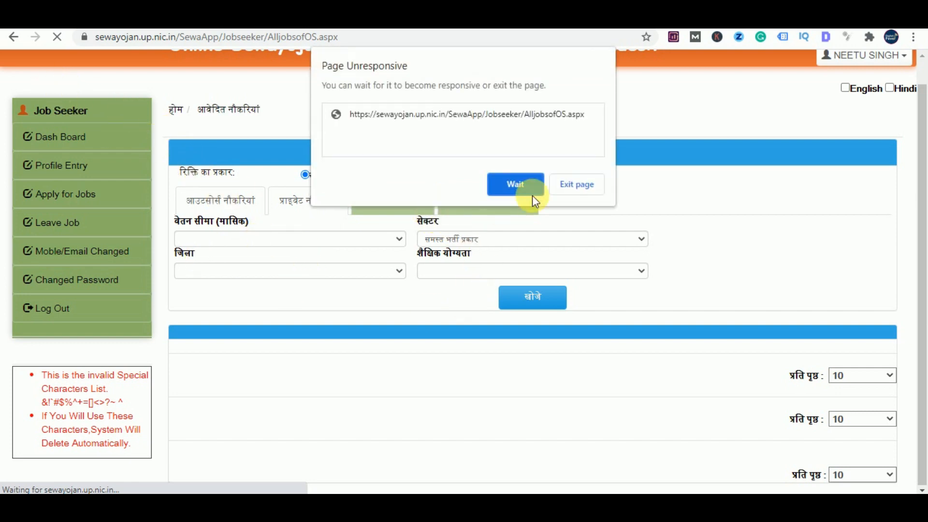
click(509, 186)
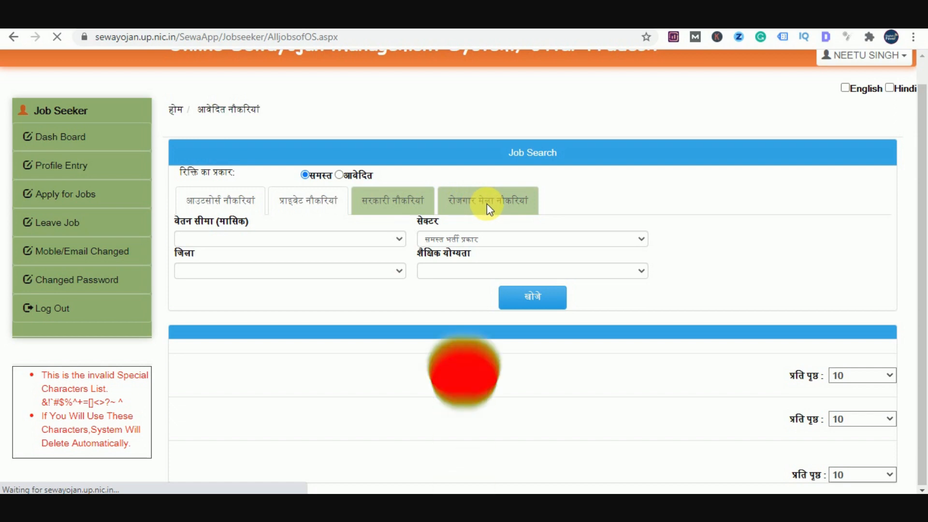
click(508, 180)
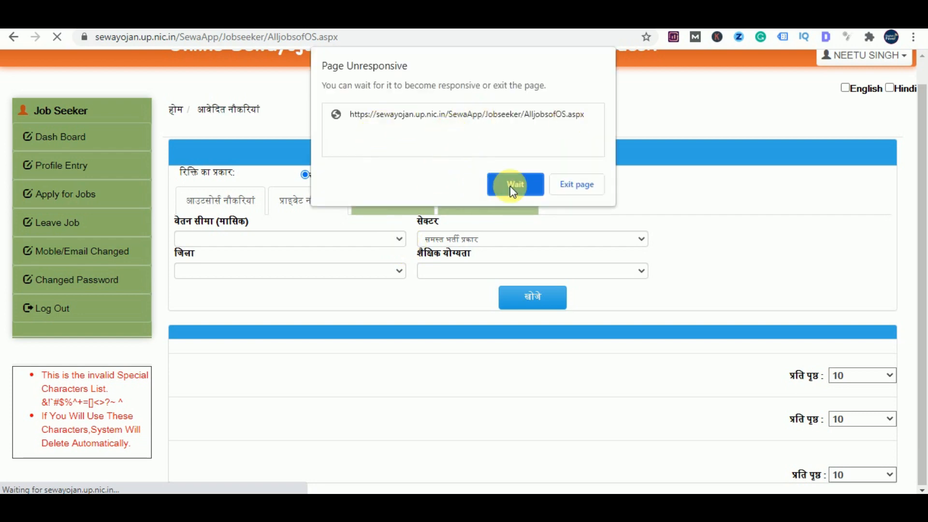
click(509, 184)
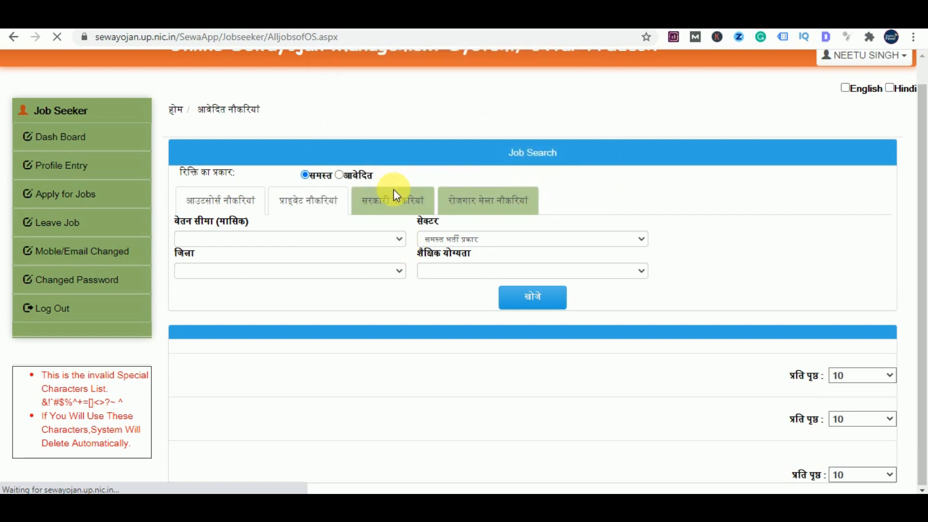